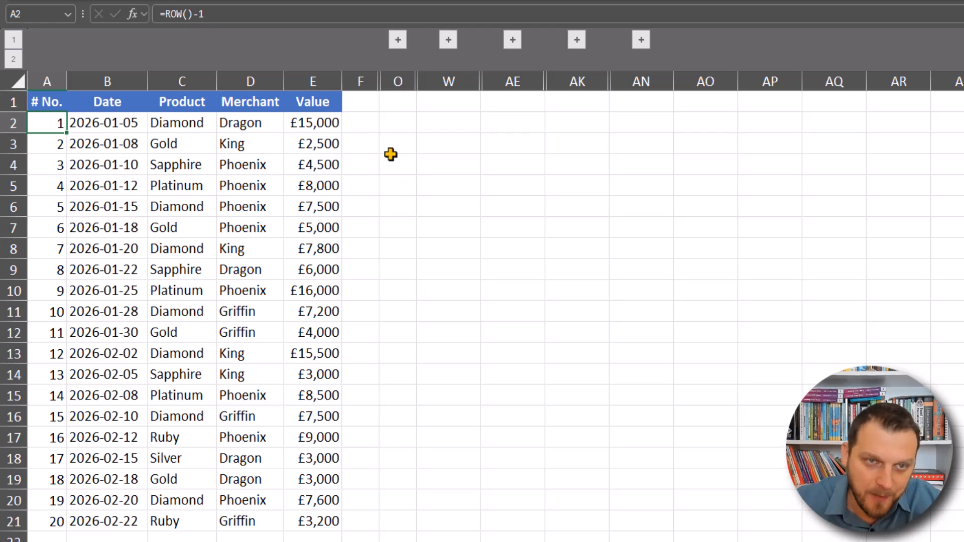
# Step: Examine the first column group's TAKE formula in G3 and its top and bottom result tables, including the two-column versions
pyautogui.click(397, 40)
pyautogui.click(399, 143)
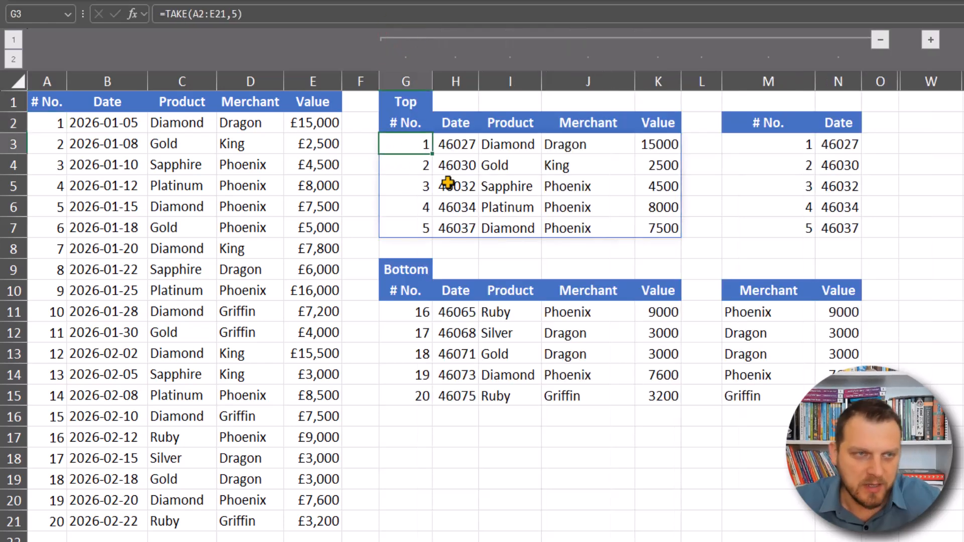
pyautogui.press('F2')
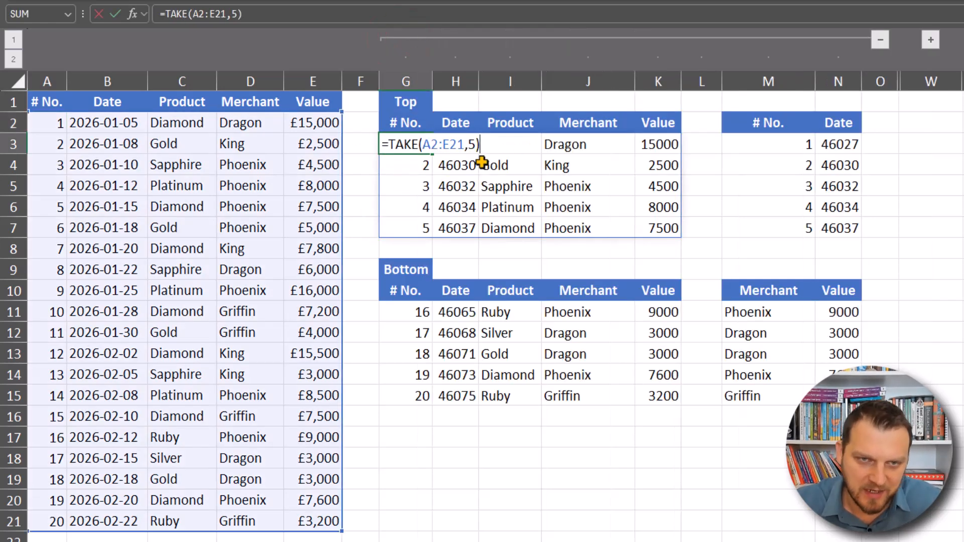
pyautogui.press('Escape')
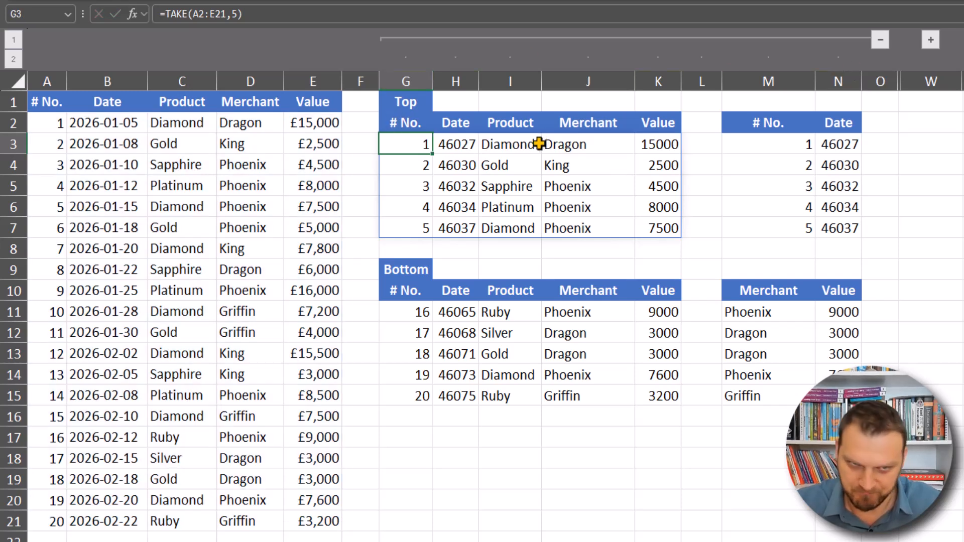
pyautogui.moveTo(405, 125); pyautogui.dragTo(668, 230)
pyautogui.moveTo(402, 288); pyautogui.dragTo(666, 396)
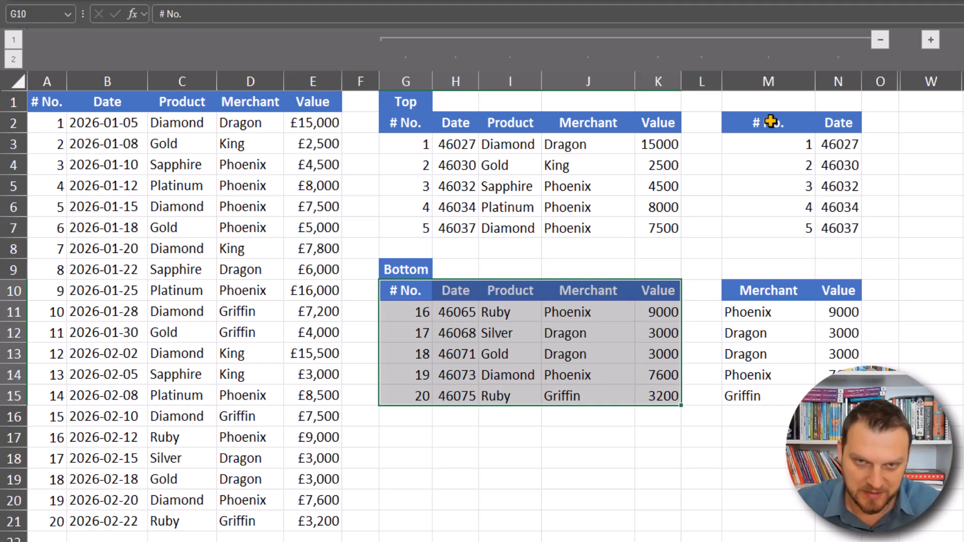
pyautogui.moveTo(771, 121); pyautogui.dragTo(814, 230)
pyautogui.moveTo(788, 289); pyautogui.dragTo(844, 397)
pyautogui.click(881, 39)
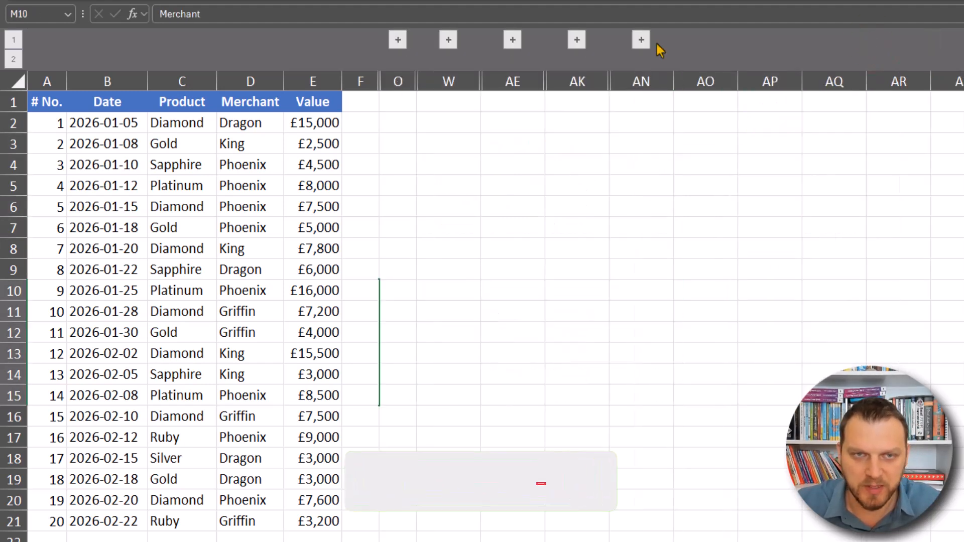
# Step: Review the remaining example groups: Top3 and Bottom3 sums, the merchant selection, the offset tables, and the Date and Merchant extract
pyautogui.click(450, 40)
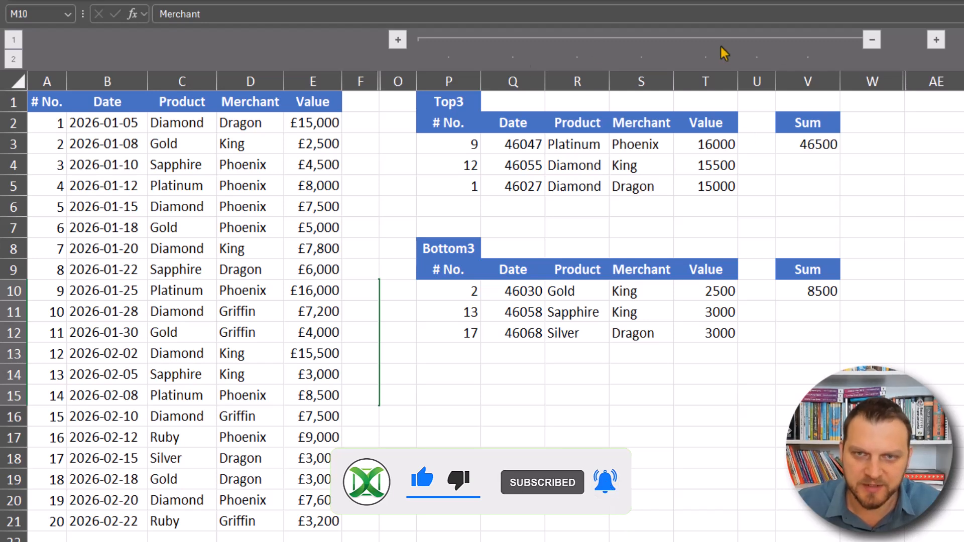
pyautogui.click(814, 140)
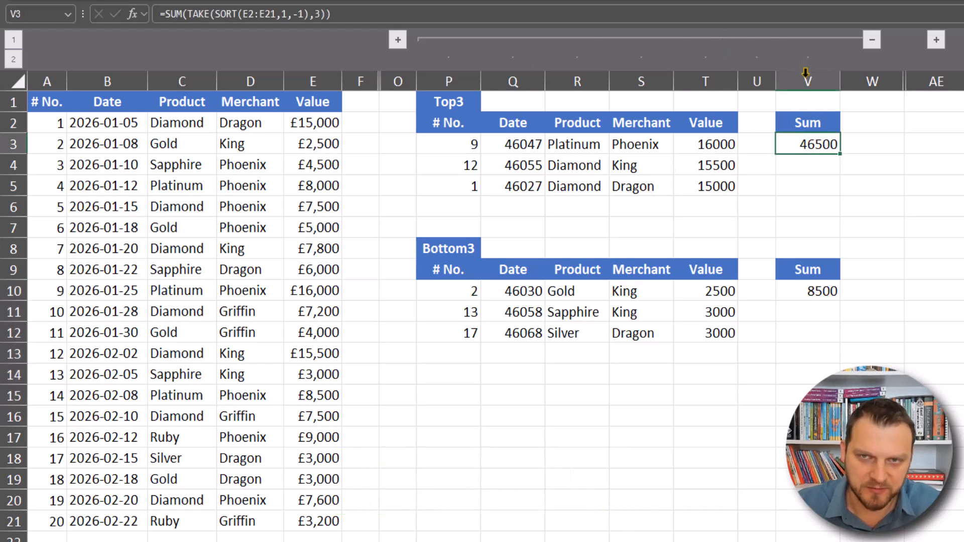
pyautogui.click(807, 40)
pyautogui.click(523, 40)
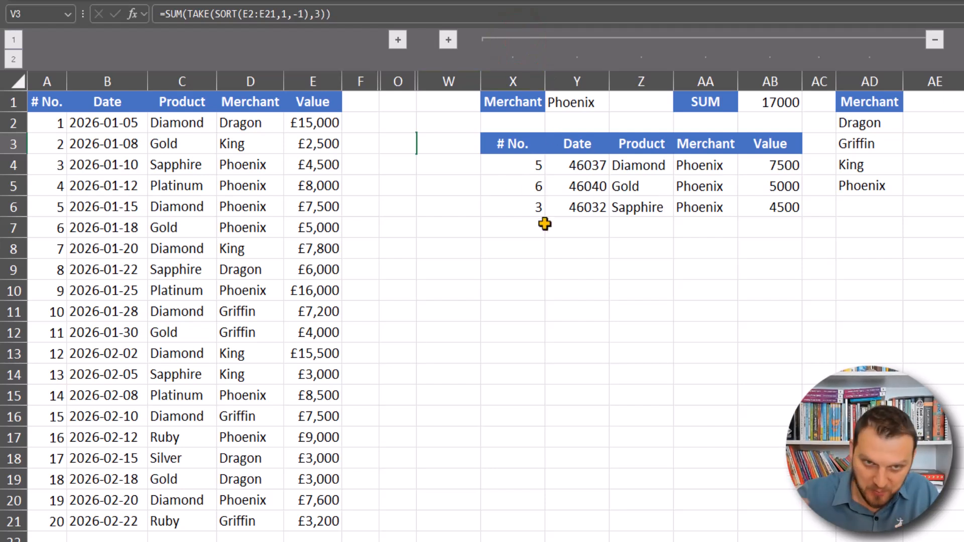
pyautogui.click(601, 110)
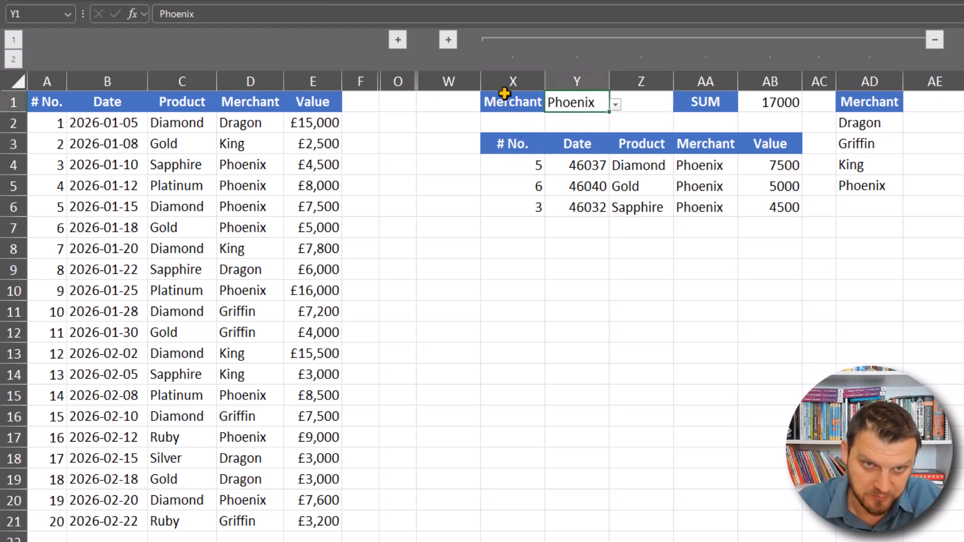
pyautogui.click(621, 42)
pyautogui.click(575, 40)
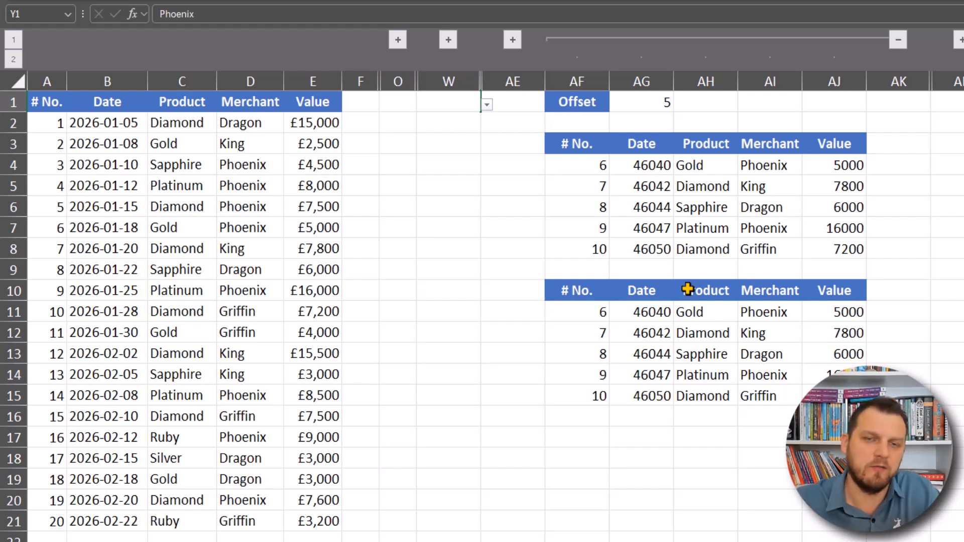
pyautogui.click(573, 99)
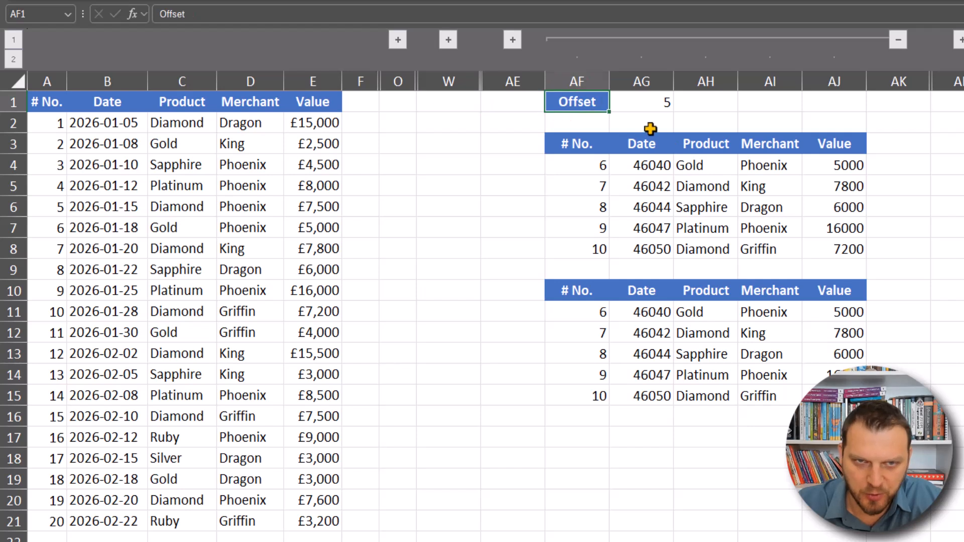
pyautogui.click(618, 39)
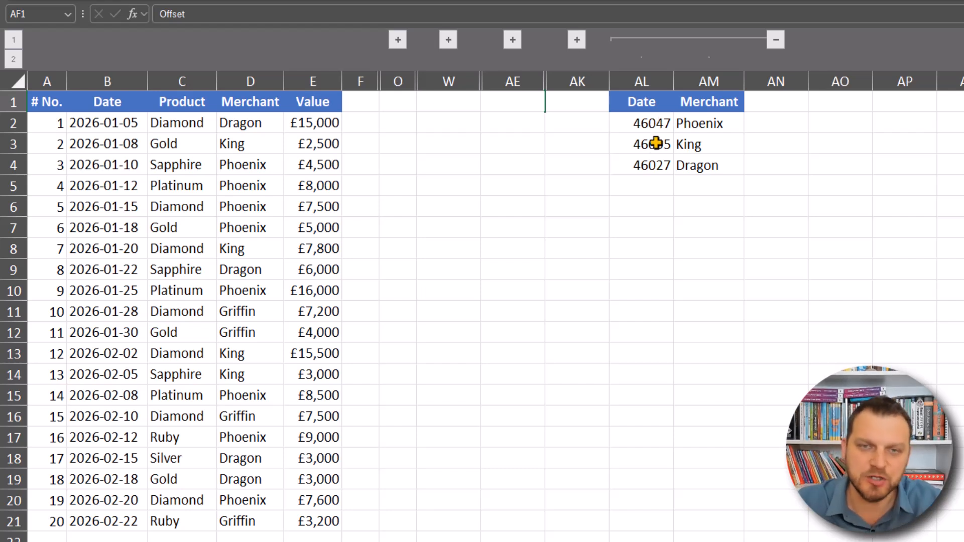
pyautogui.moveTo(655, 103); pyautogui.dragTo(706, 103)
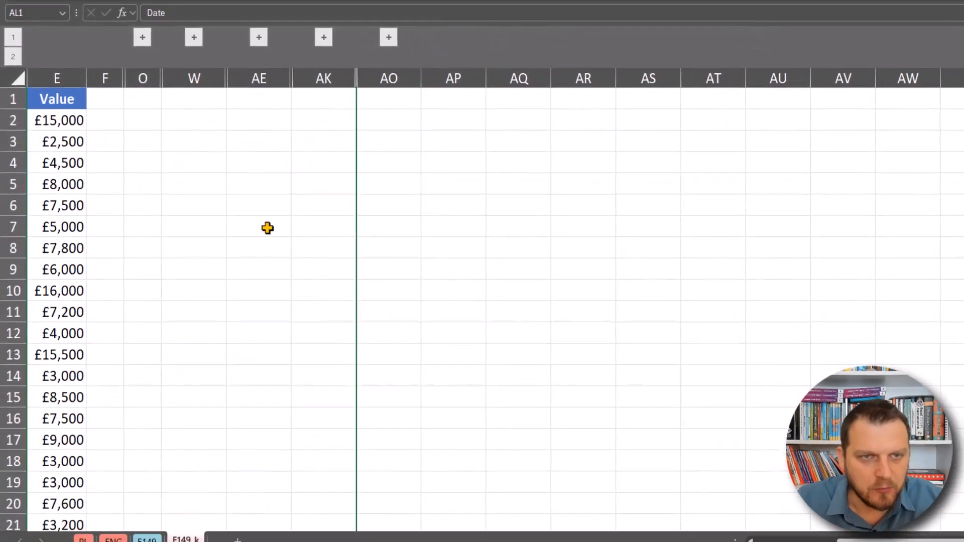
# Step: Expand the first column group and enter =TAKE(A2:E21,5) in G3 to return the first five rows under Top
pyautogui.click(139, 37)
pyautogui.moveTo(132, 180); pyautogui.dragTo(1, 182)
pyautogui.click(407, 141)
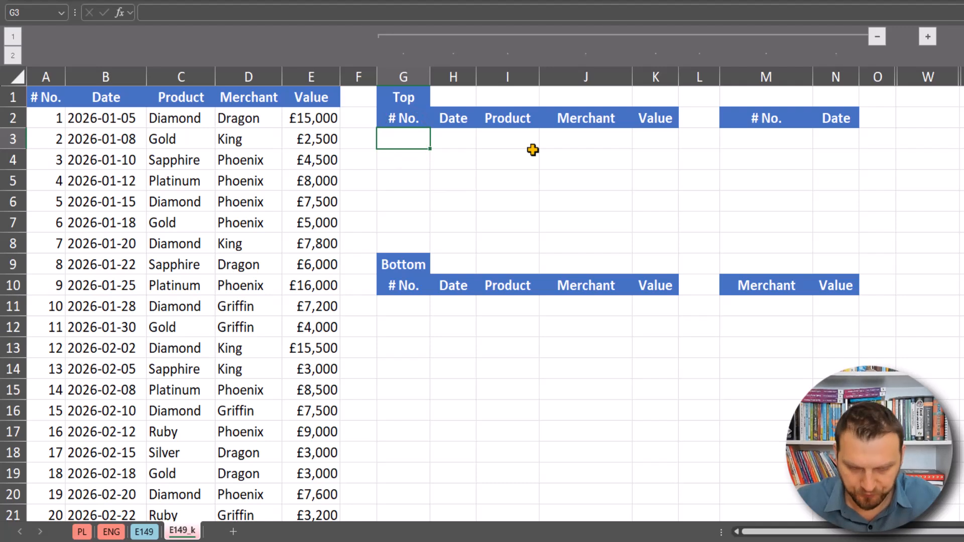
pyautogui.write('=tak')
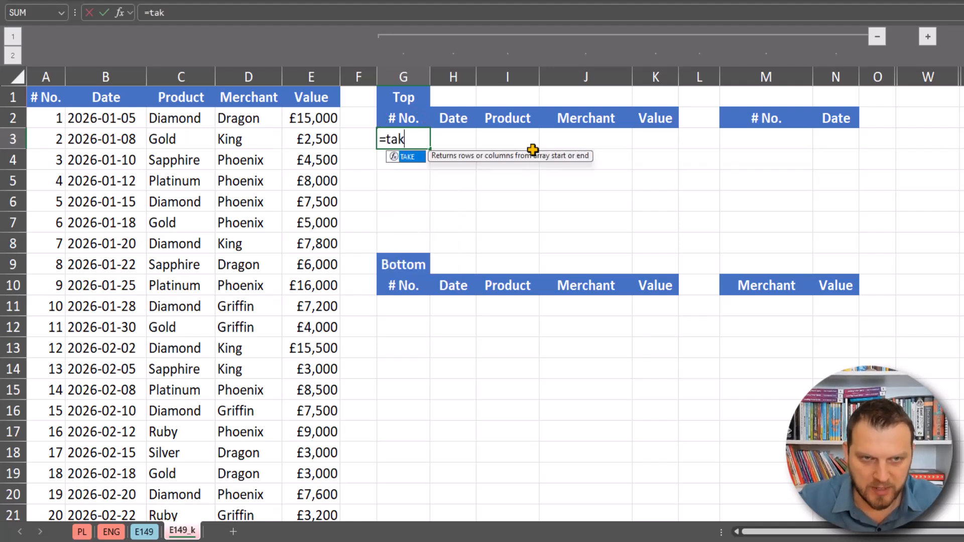
pyautogui.press('Tab')
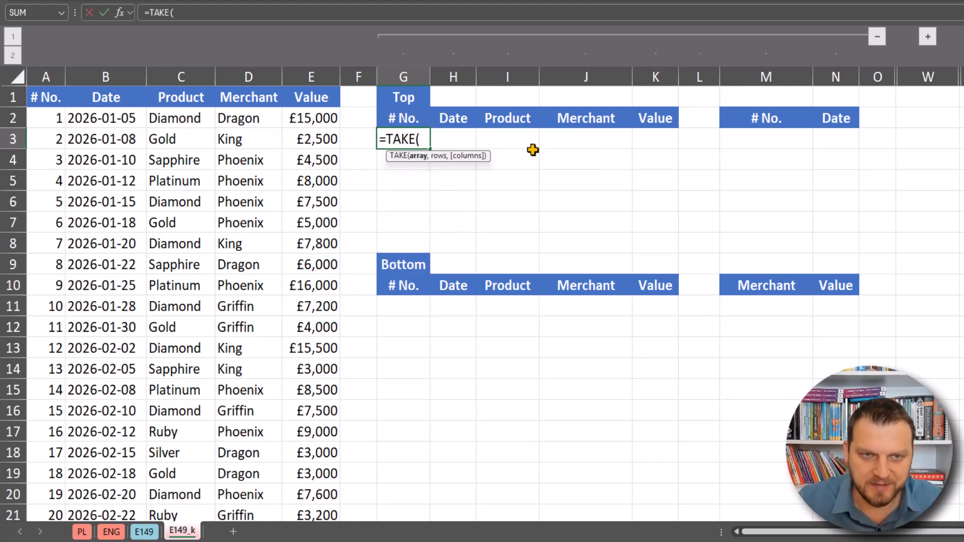
pyautogui.click(438, 224)
pyautogui.moveTo(40, 116); pyautogui.dragTo(322, 505)
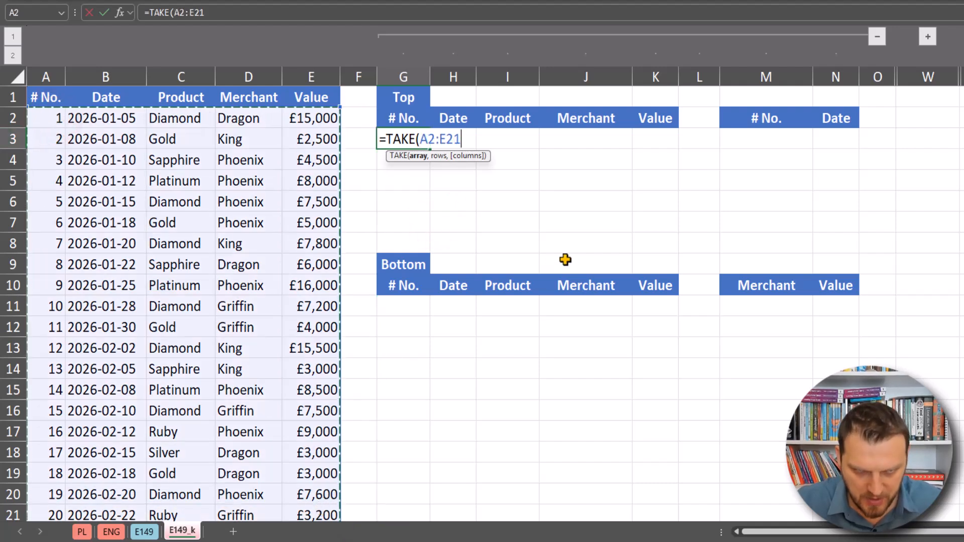
pyautogui.write(',5')
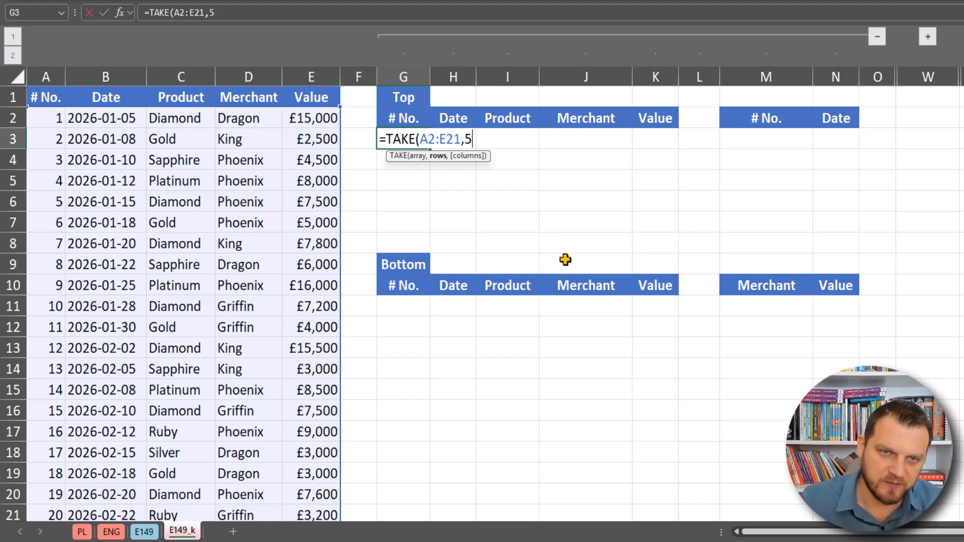
pyautogui.press('Return')
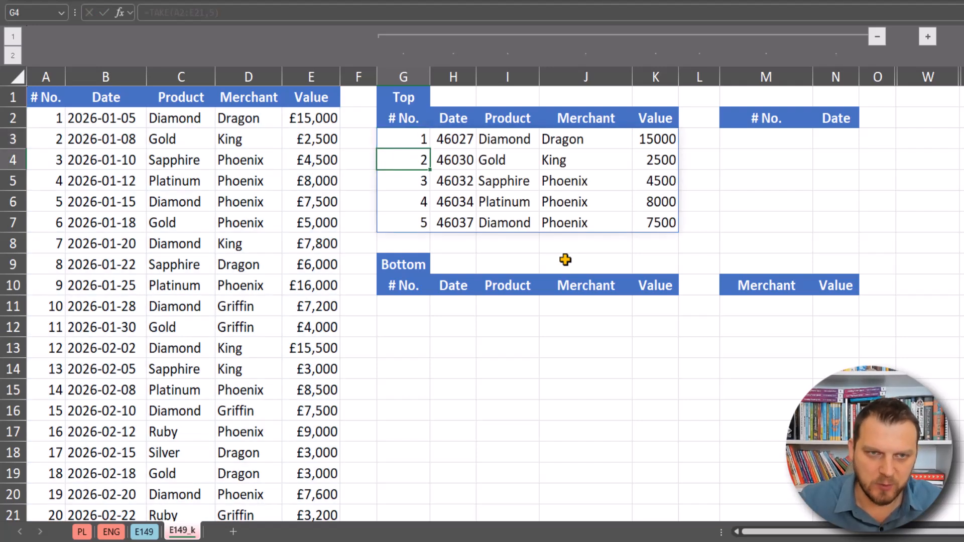
pyautogui.moveTo(54, 117); pyautogui.dragTo(323, 200)
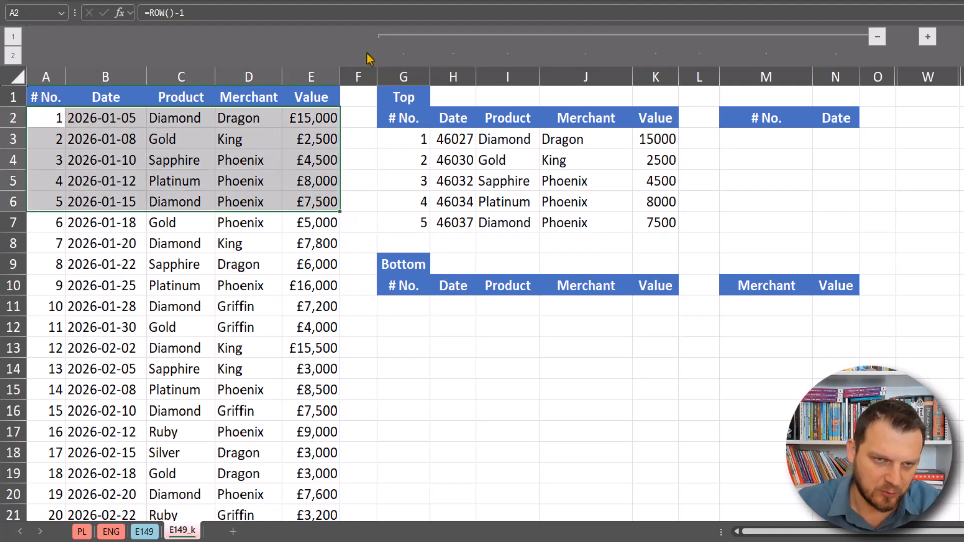
# Step: Enter =TAKE(A2:E21,-5) in G11 to return the last five rows under Bottom
pyautogui.click(409, 305)
pyautogui.write('=ta')
pyautogui.press('Tab')
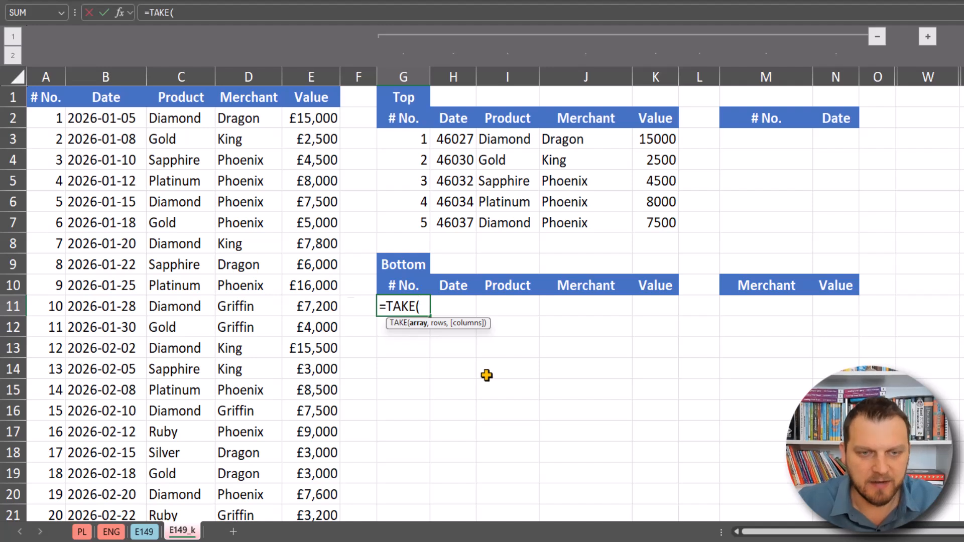
pyautogui.moveTo(52, 114); pyautogui.dragTo(300, 507)
pyautogui.write(',-5')
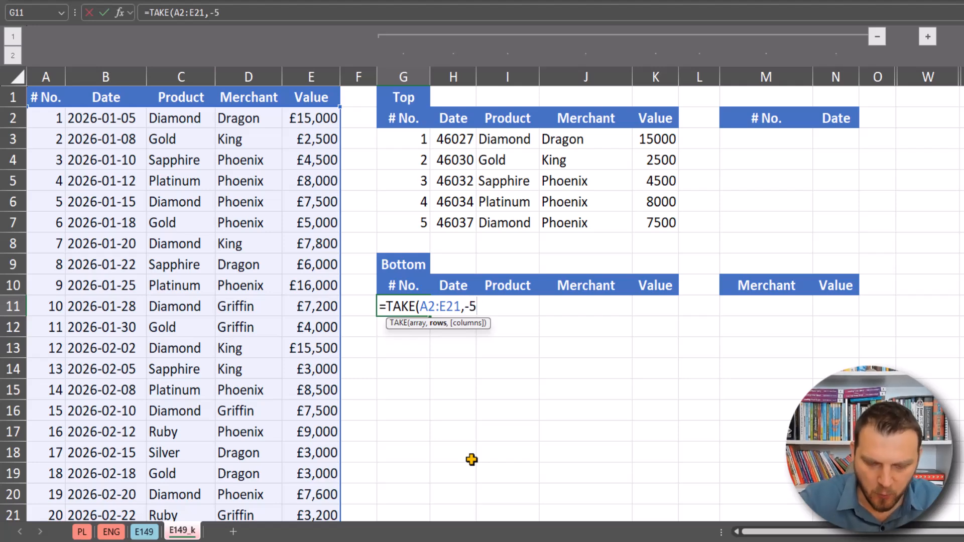
pyautogui.press('Return')
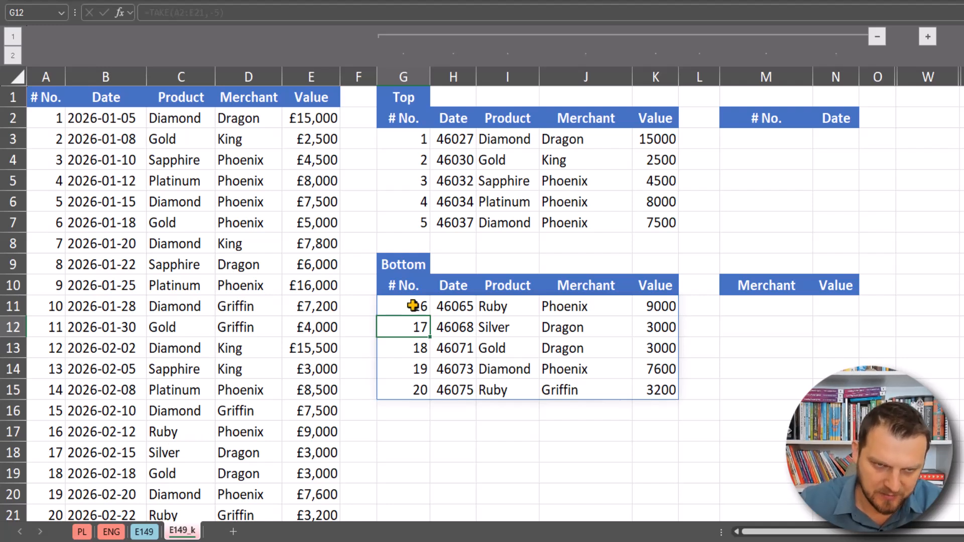
pyautogui.moveTo(403, 307); pyautogui.dragTo(649, 392)
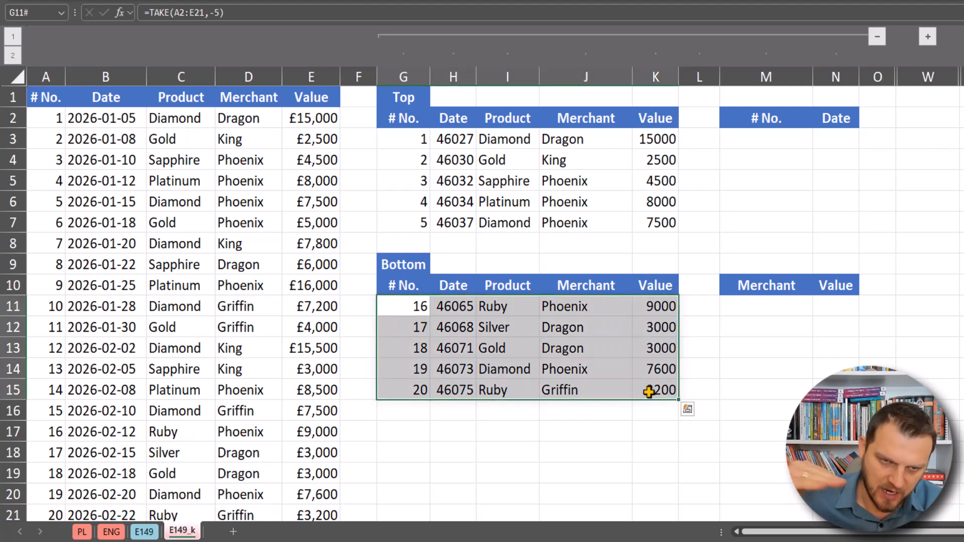
pyautogui.moveTo(407, 306); pyautogui.dragTo(408, 394)
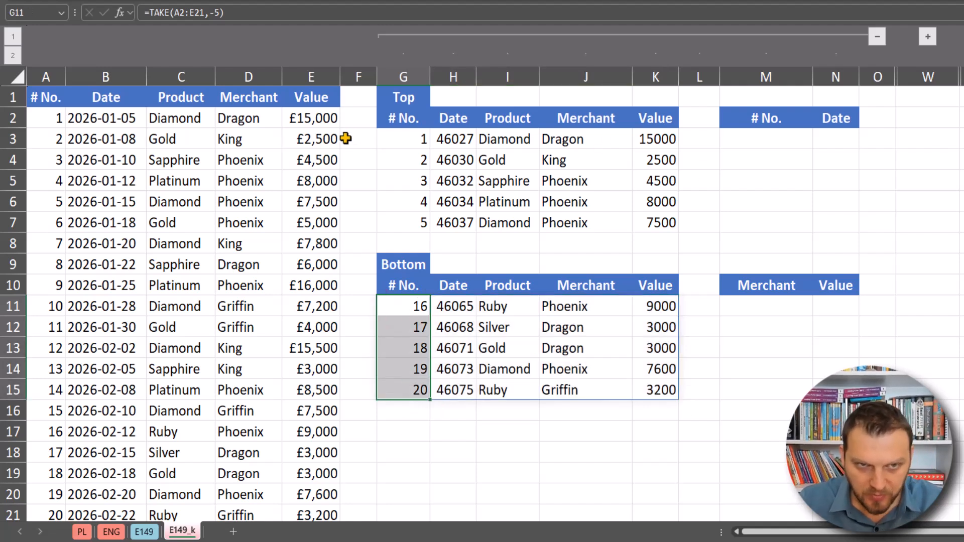
# Step: Enter =TAKE(A2:E21,5,2) in M3 to return the first five rows of the first two columns
pyautogui.click(729, 140)
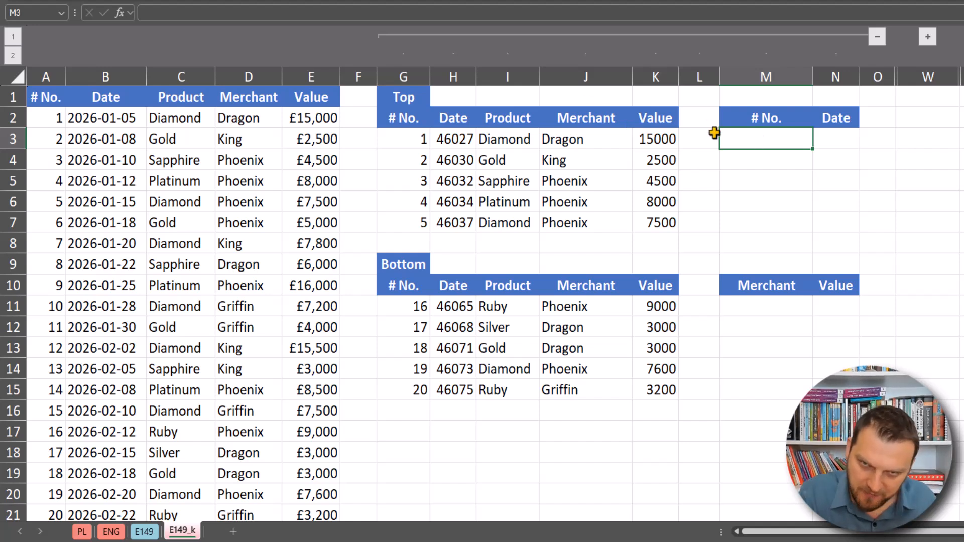
pyautogui.write('=')
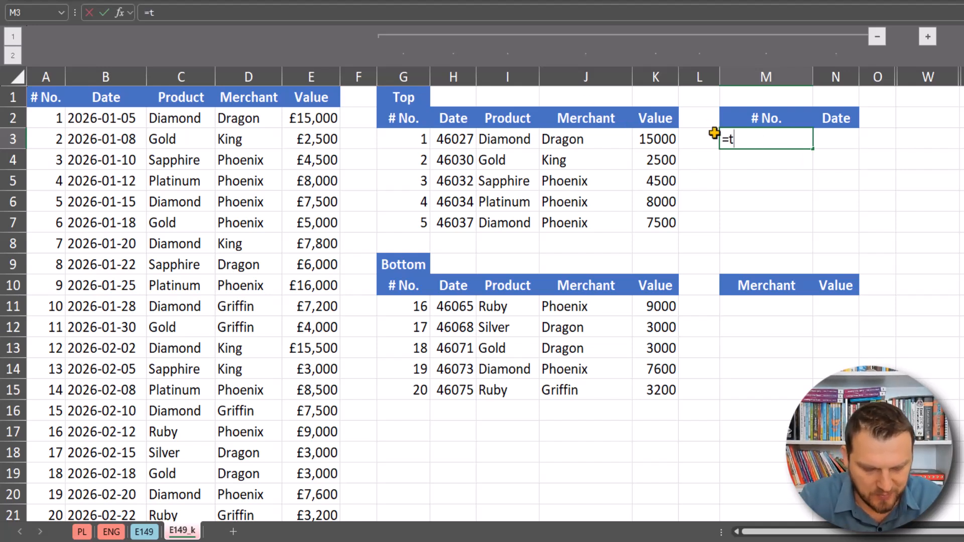
pyautogui.write('ta')
pyautogui.press('Tab')
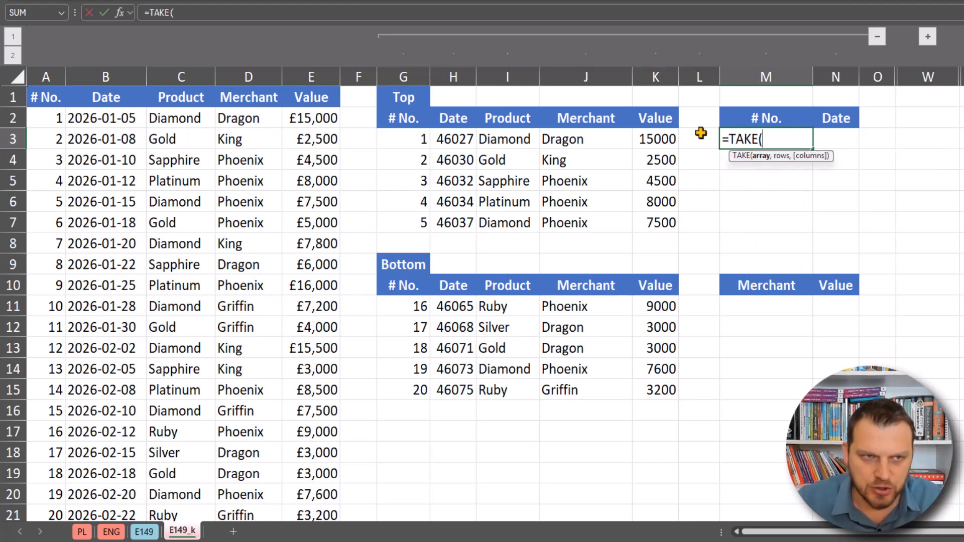
pyautogui.moveTo(34, 123); pyautogui.dragTo(318, 473)
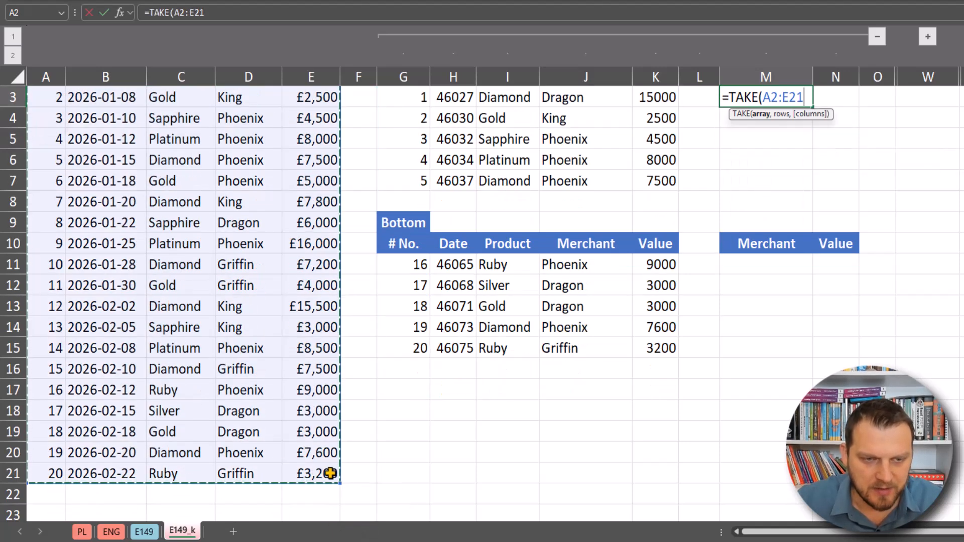
pyautogui.scroll(1, 318, 473)
pyautogui.write(',5,')
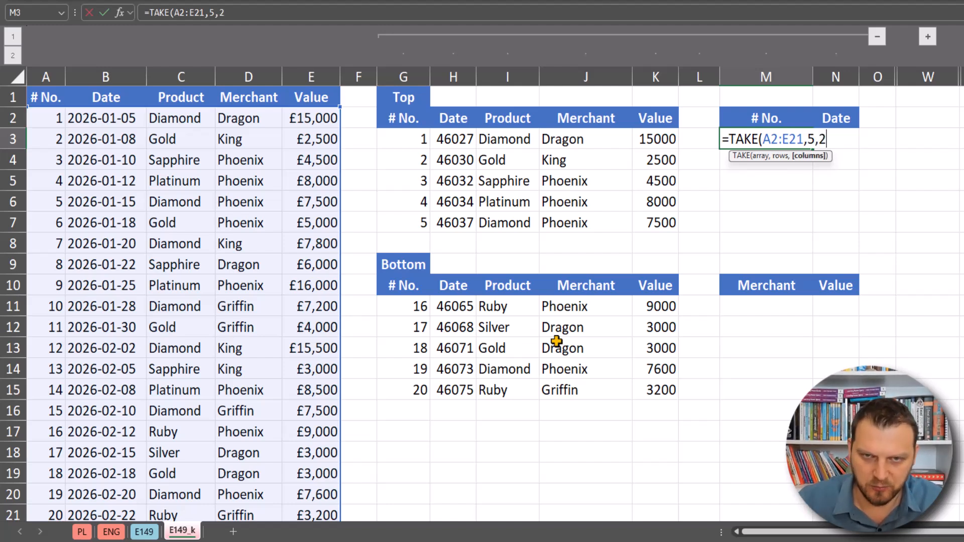
pyautogui.write('2)')
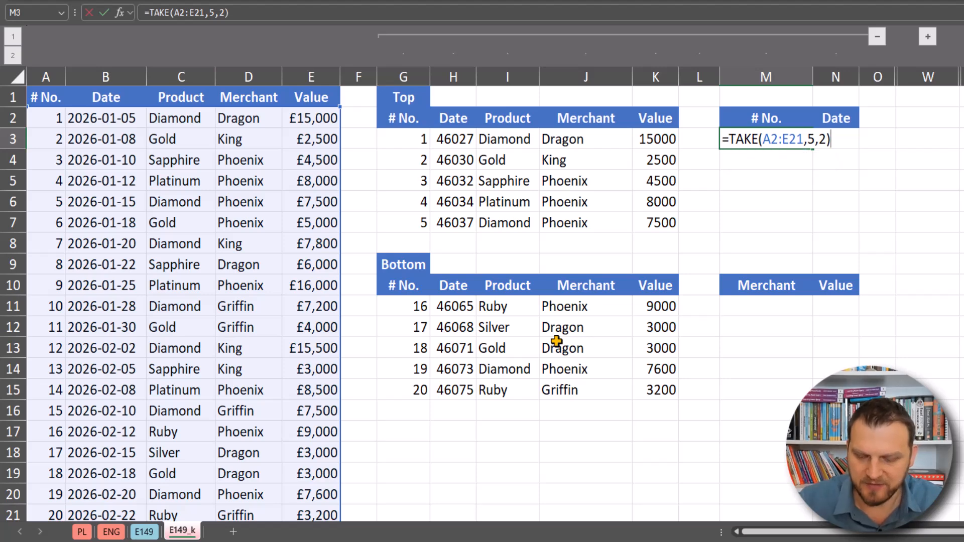
pyautogui.press('Return')
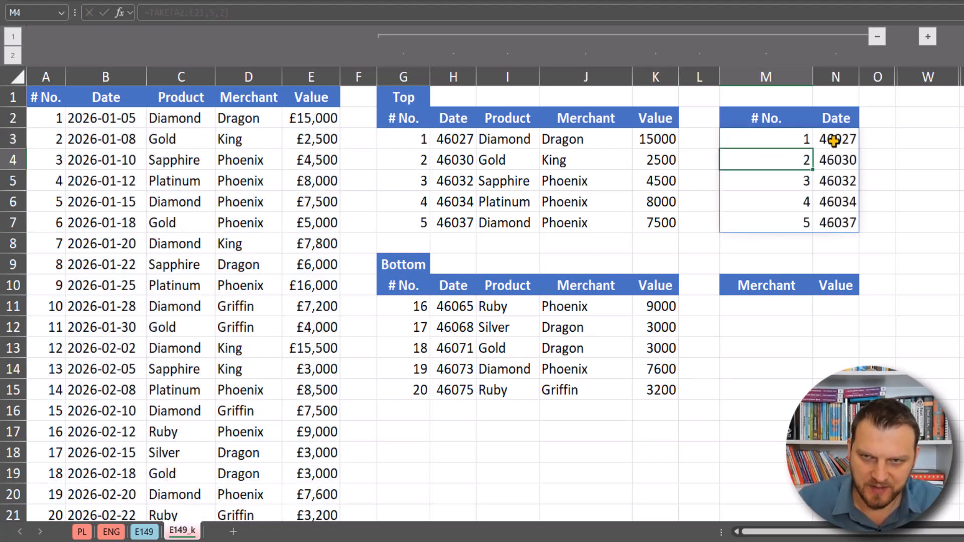
# Step: Enter =TAKE(A2:E21,-5,-2) in M11 to return the last five rows of the last two columns under Merchant and Value
pyautogui.click(785, 308)
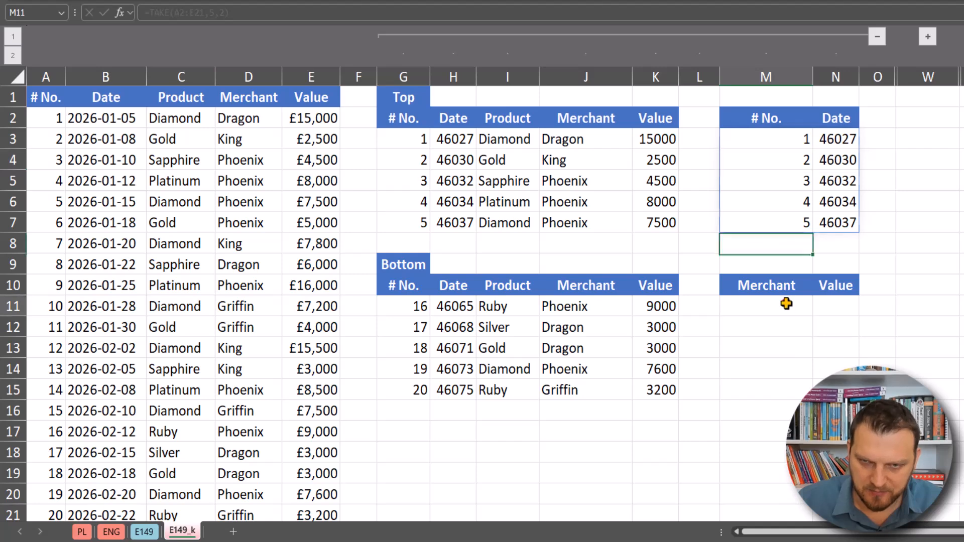
pyautogui.write('=tak')
pyautogui.press('Tab')
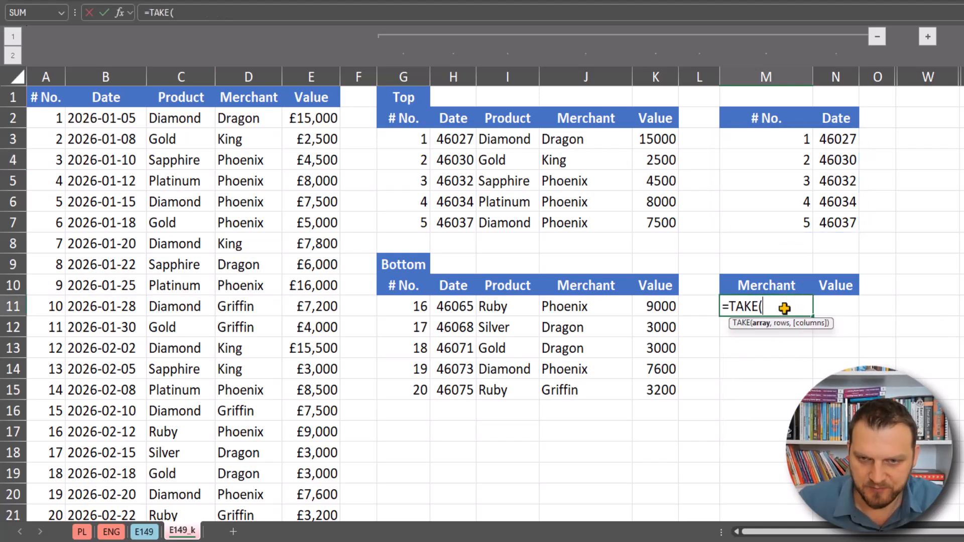
pyautogui.moveTo(49, 115); pyautogui.dragTo(320, 507)
pyautogui.write(',-5,')
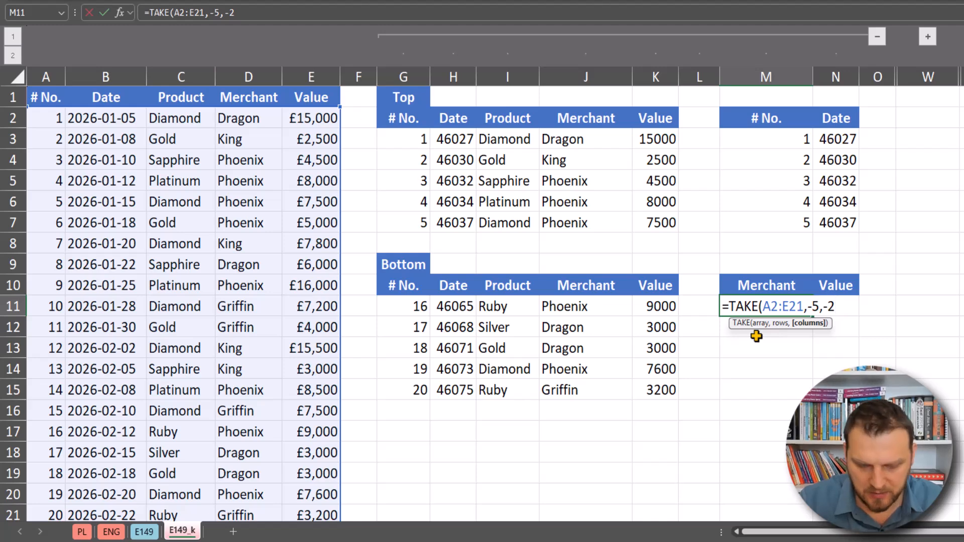
pyautogui.write('-2')
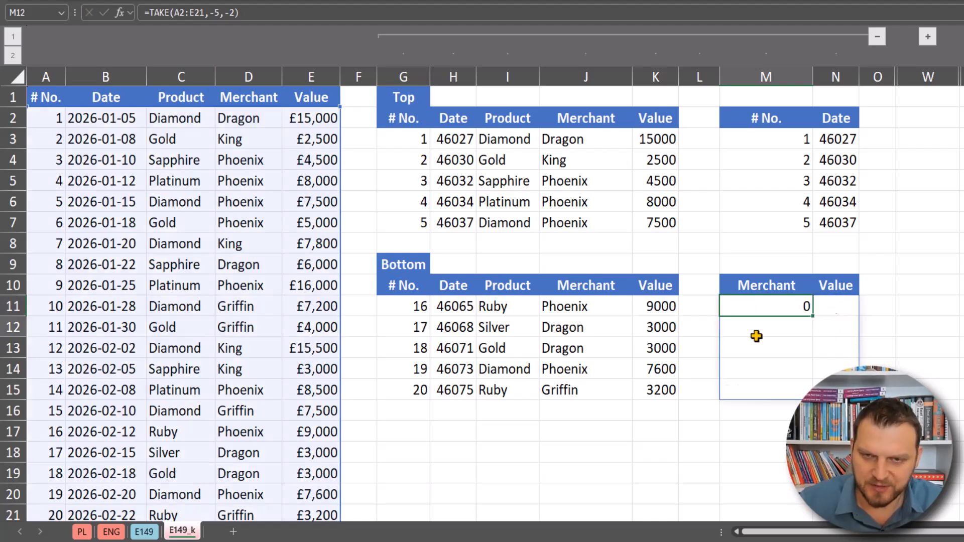
pyautogui.press('Return')
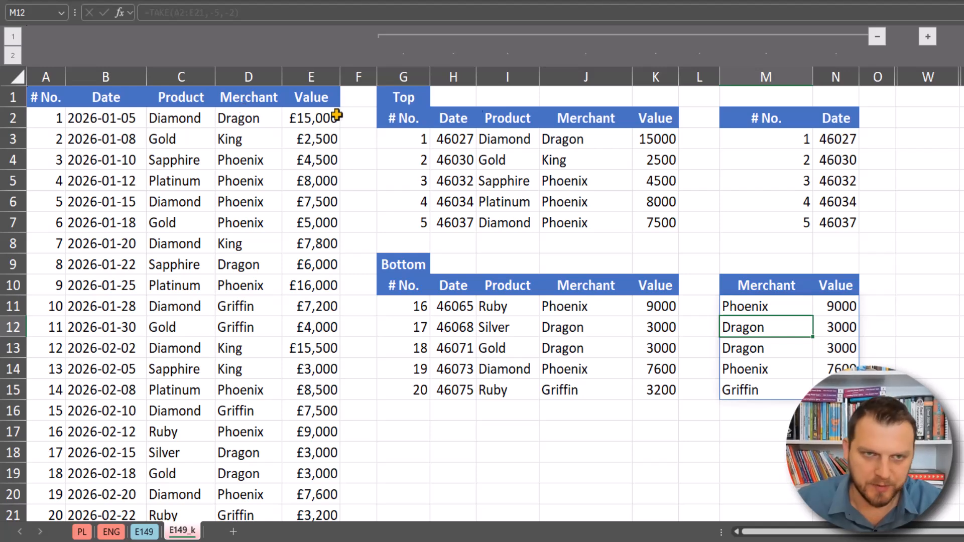
# Step: Collapse the first column group, expand the second, and enter =SORT(A2:E21,5,-1) in P3 to sort the table by value descending
pyautogui.click(417, 35)
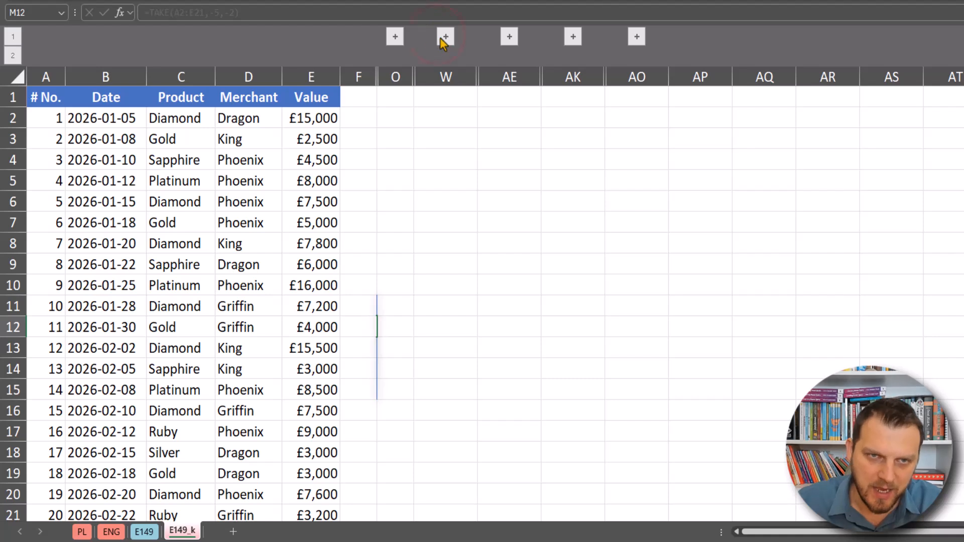
pyautogui.click(442, 37)
pyautogui.click(454, 134)
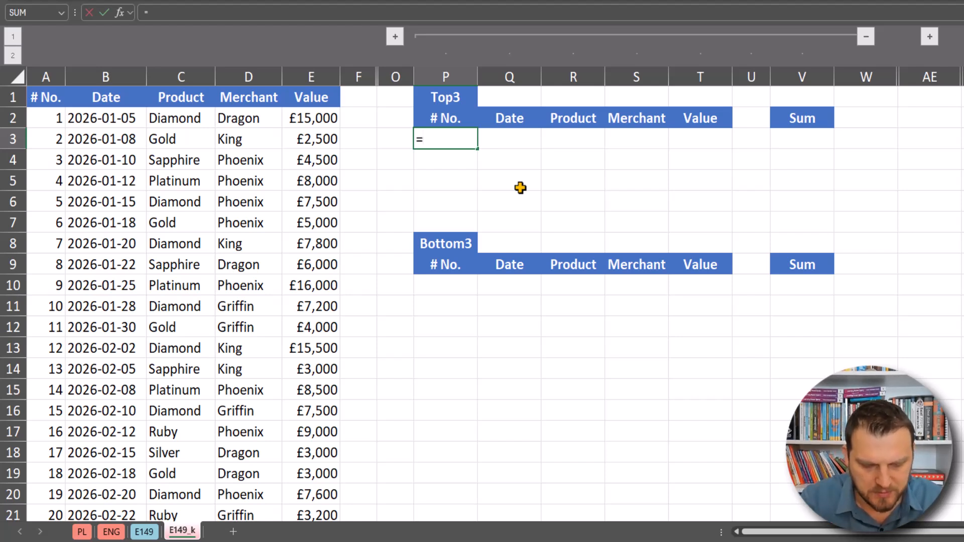
pyautogui.write('=so')
pyautogui.press('Tab')
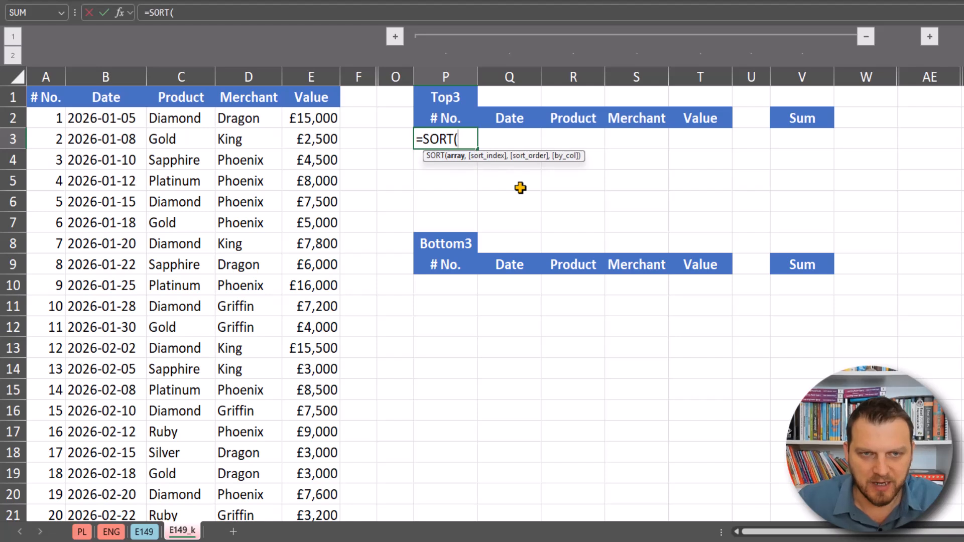
pyautogui.moveTo(59, 116); pyautogui.dragTo(305, 509)
pyautogui.write(',')
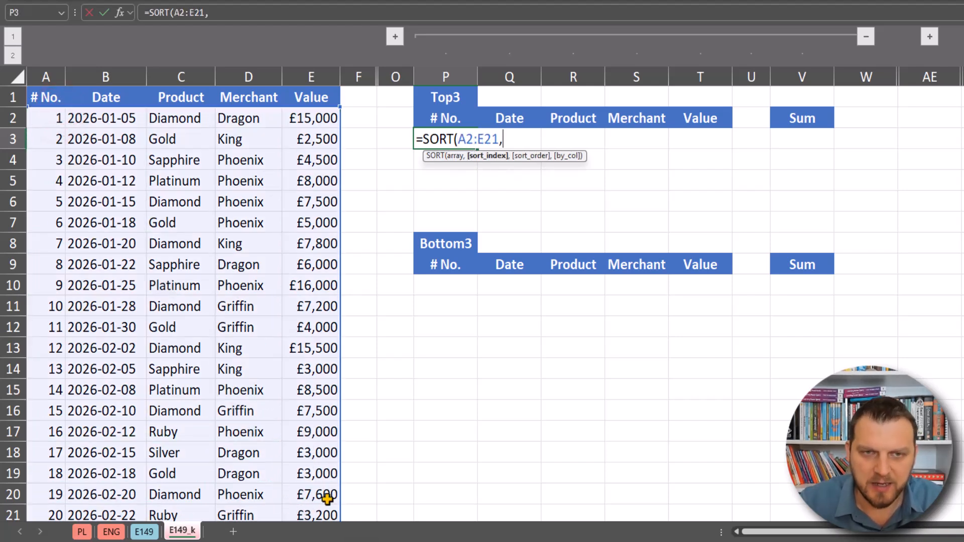
pyautogui.write('5')
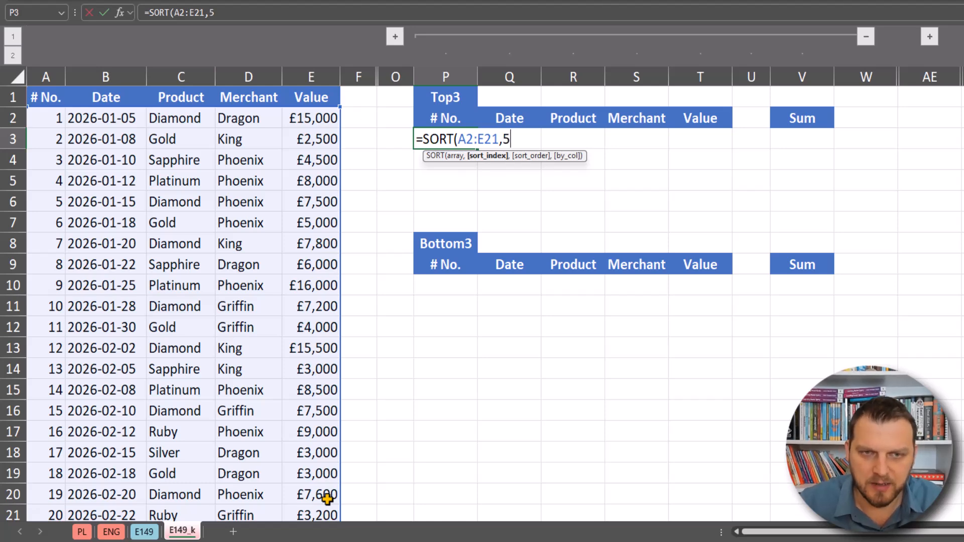
pyautogui.write(',-1)')
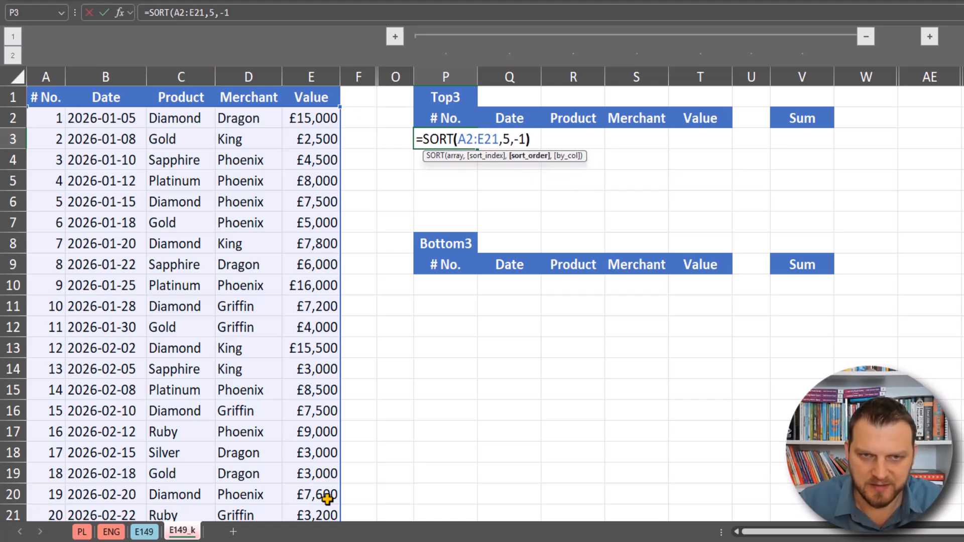
pyautogui.press('F9')
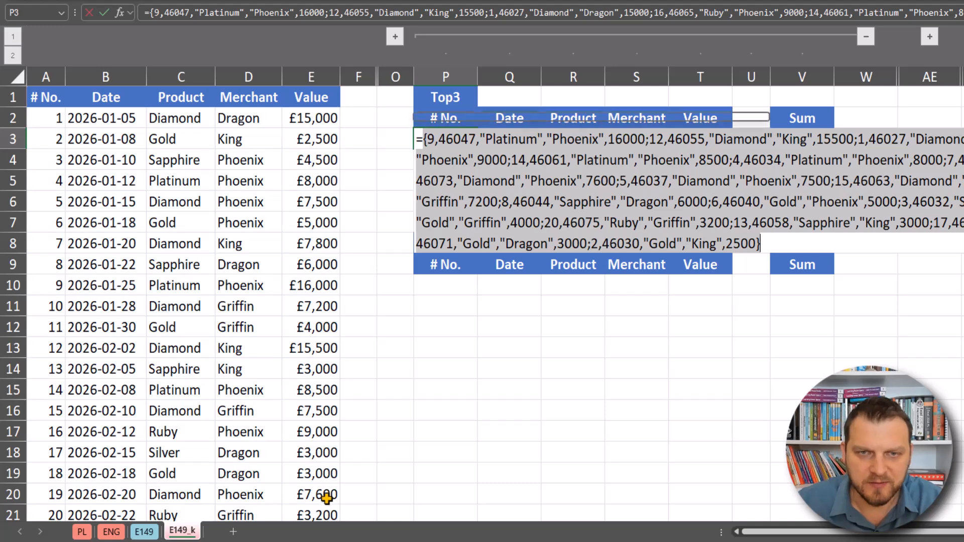
pyautogui.hotkey('ctrl', 'z')
pyautogui.press('Return')
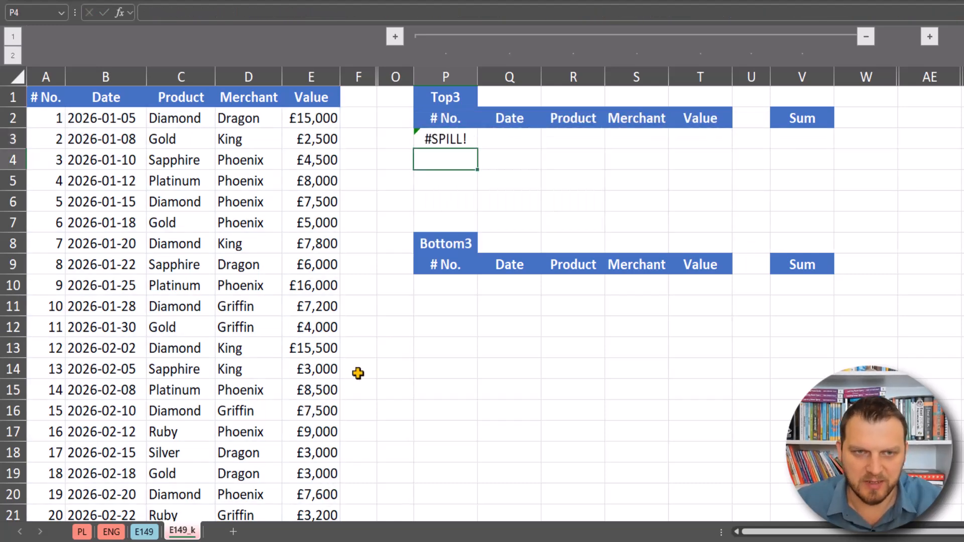
# Step: Wrap the sort formula in P3 with TAKE as =TAKE(SORT(A2:E21,5,-1),3) to return the three highest-value rows
pyautogui.click(446, 143)
pyautogui.doubleClick(422, 139)
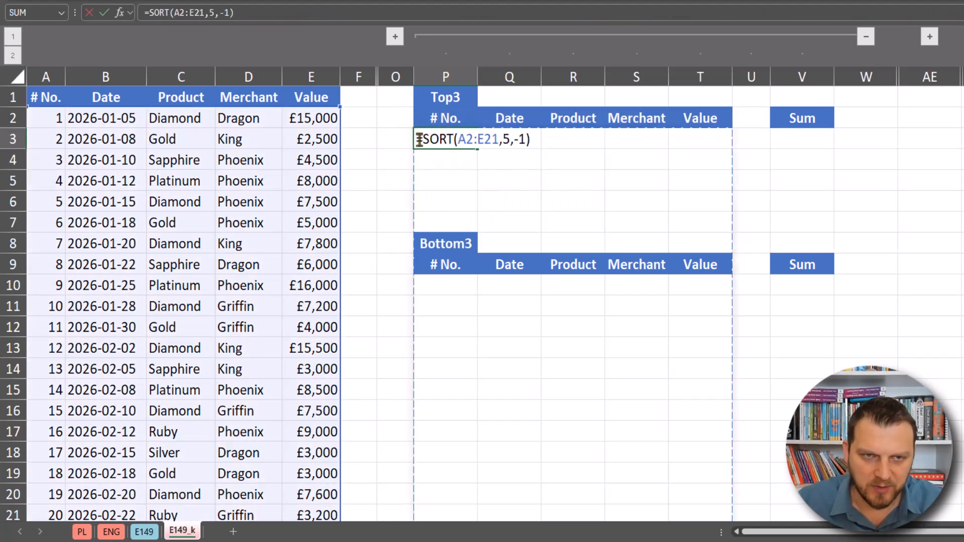
pyautogui.write('tak')
pyautogui.press('Tab')
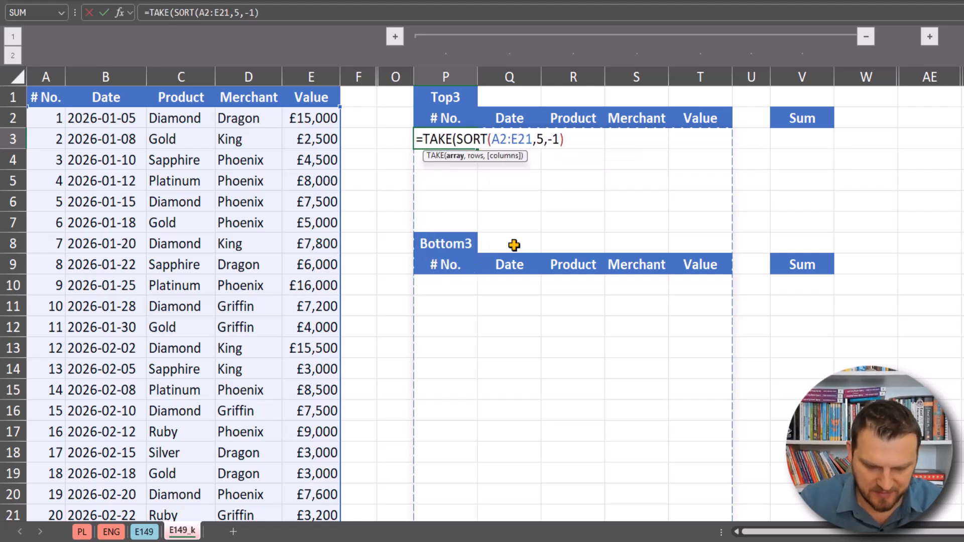
pyautogui.write(',3)')
pyautogui.hotkey('ctrl', 'Return')
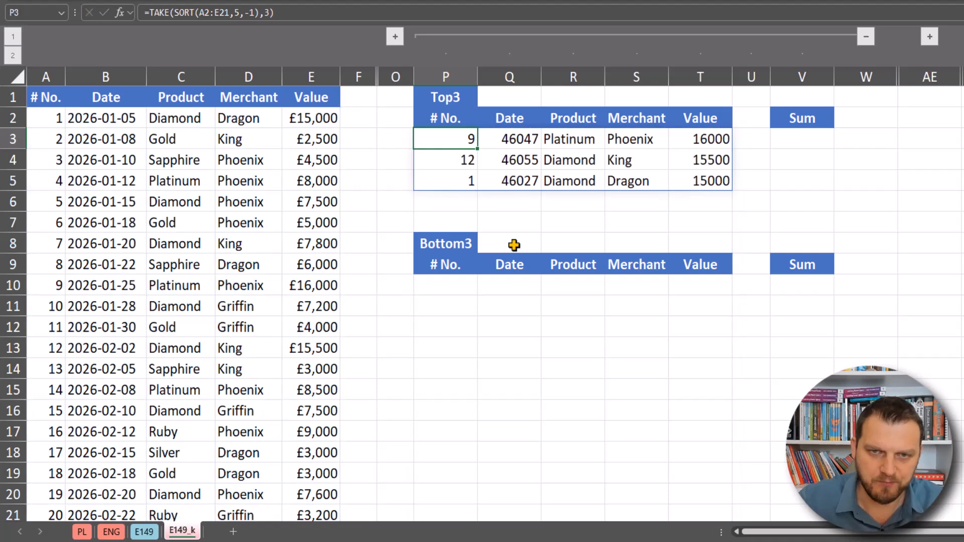
# Step: Compare the Top3 values with their matching rows in the source table by highlighting each one
pyautogui.moveTo(726, 132); pyautogui.dragTo(717, 178)
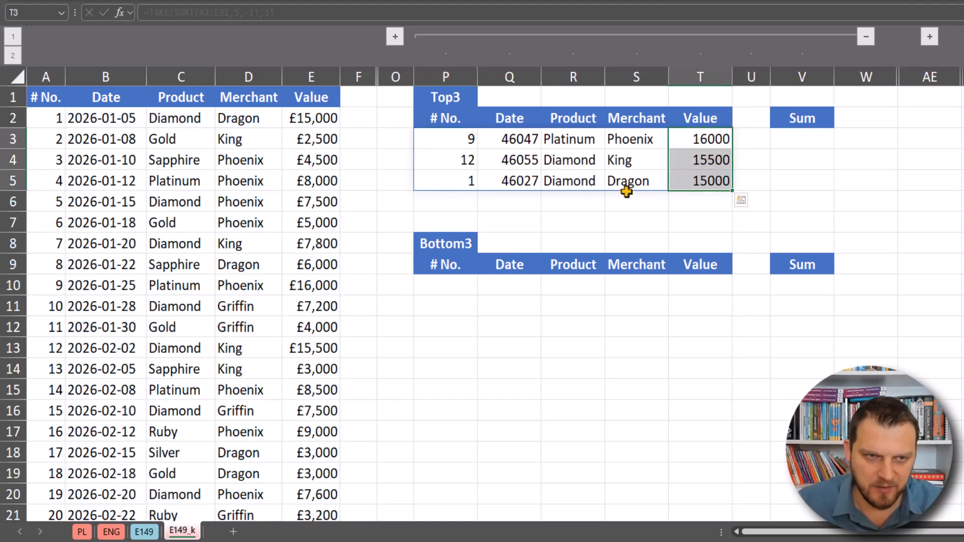
pyautogui.click(319, 118)
pyautogui.moveTo(273, 118); pyautogui.dragTo(78, 120)
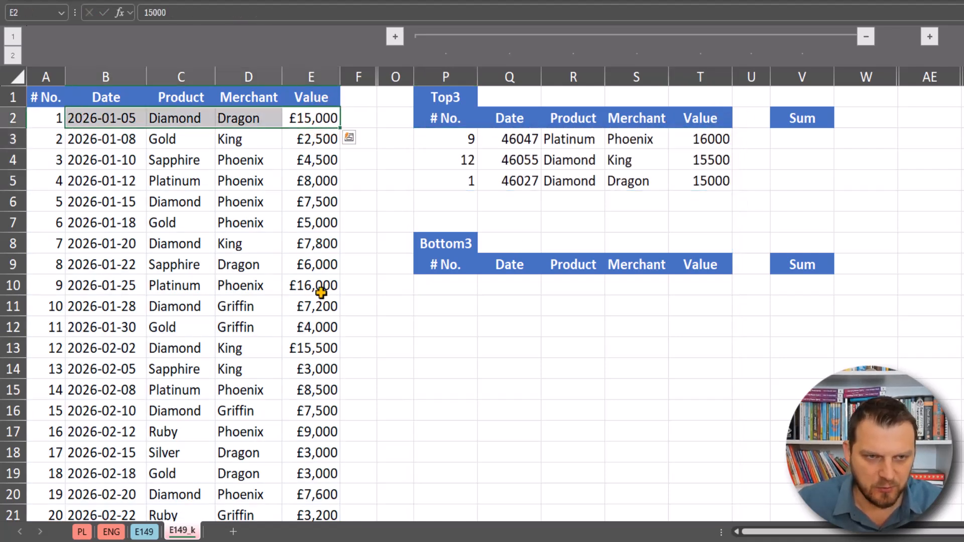
pyautogui.moveTo(311, 285); pyautogui.dragTo(30, 284)
pyautogui.moveTo(318, 348); pyautogui.dragTo(38, 346)
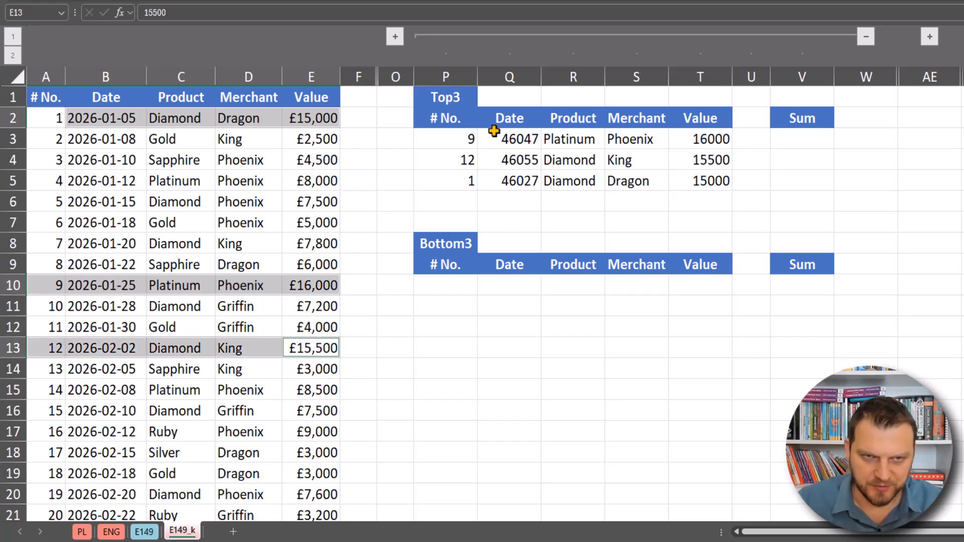
# Step: Reuse the Top3 formula in P10 with ascending sort order, =TAKE(SORT(A2:E21,5,1),3), to return the three lowest-value rows under Bottom3
pyautogui.doubleClick(467, 139)
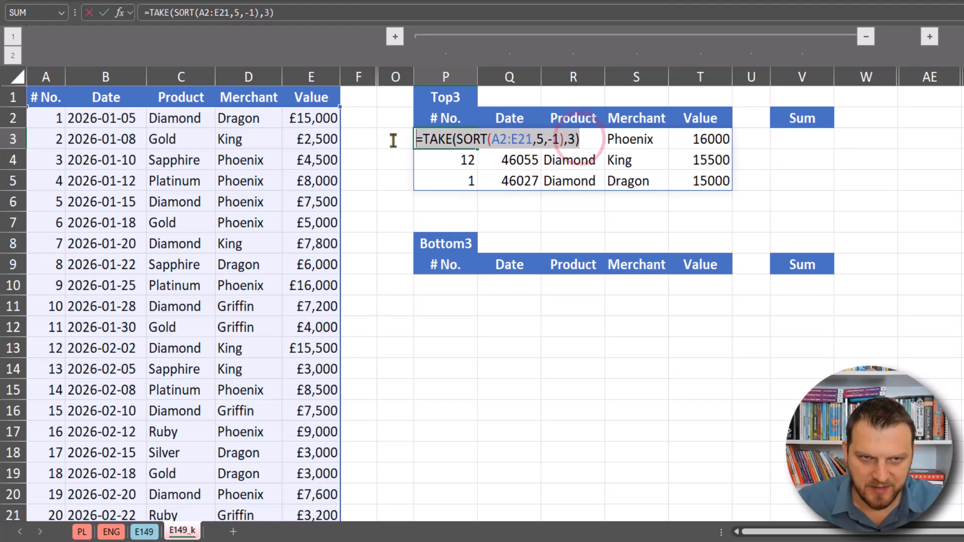
pyautogui.press('Return')
pyautogui.click(447, 283)
pyautogui.write('=TAKE(SORT(A2:E21,5,-1),3)')
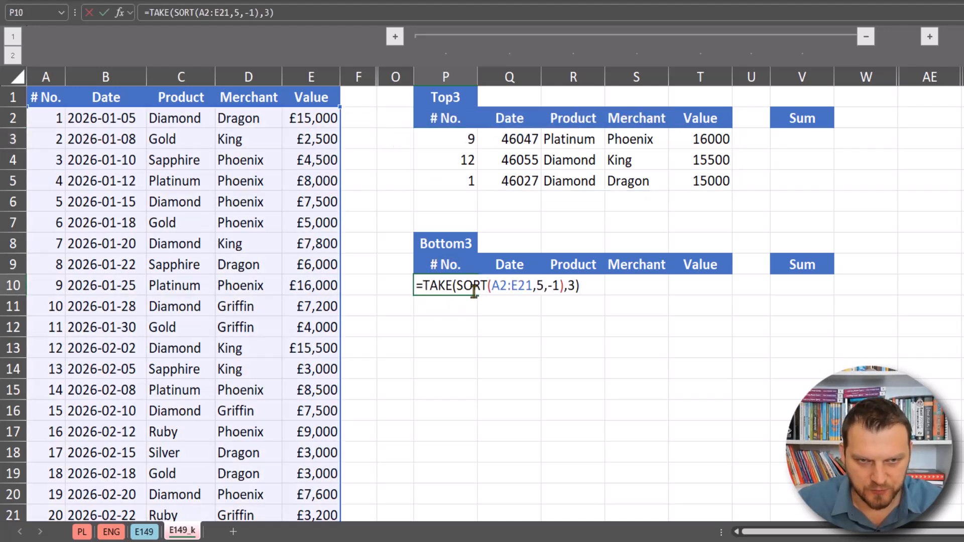
pyautogui.click(557, 285)
pyautogui.hotkey('shift', 'Left')
pyautogui.press('BackSpace')
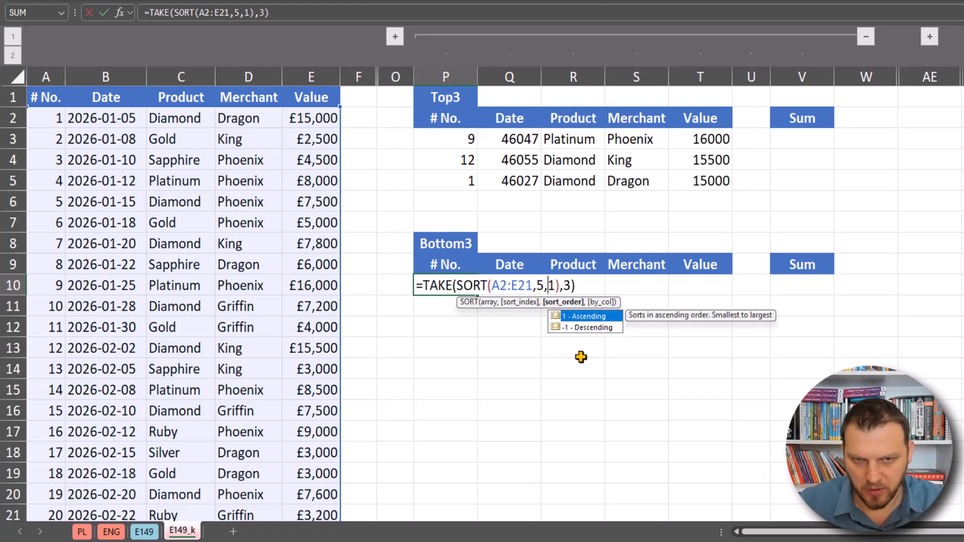
pyautogui.press('Return')
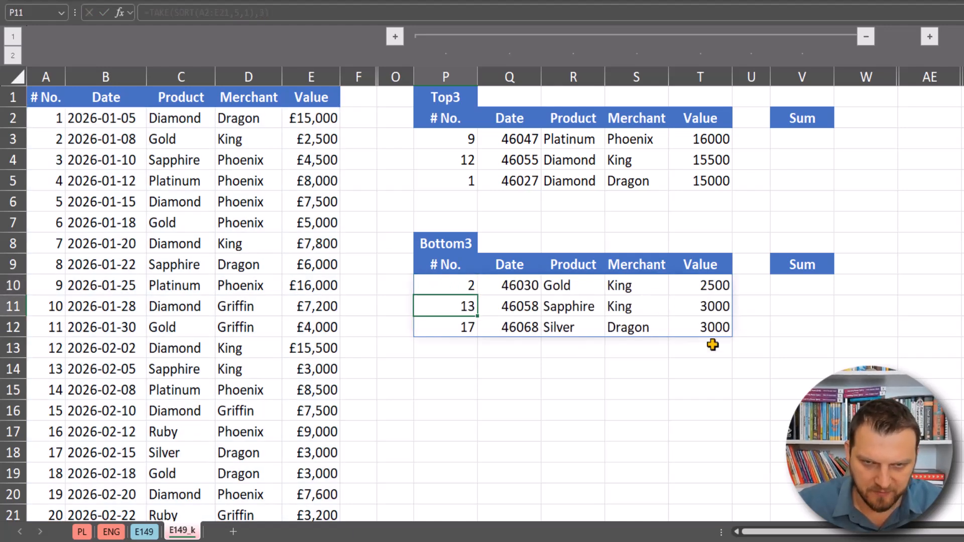
# Step: Copy the formula text from P3 into V3 under the Top3 Sum header
pyautogui.click(468, 284)
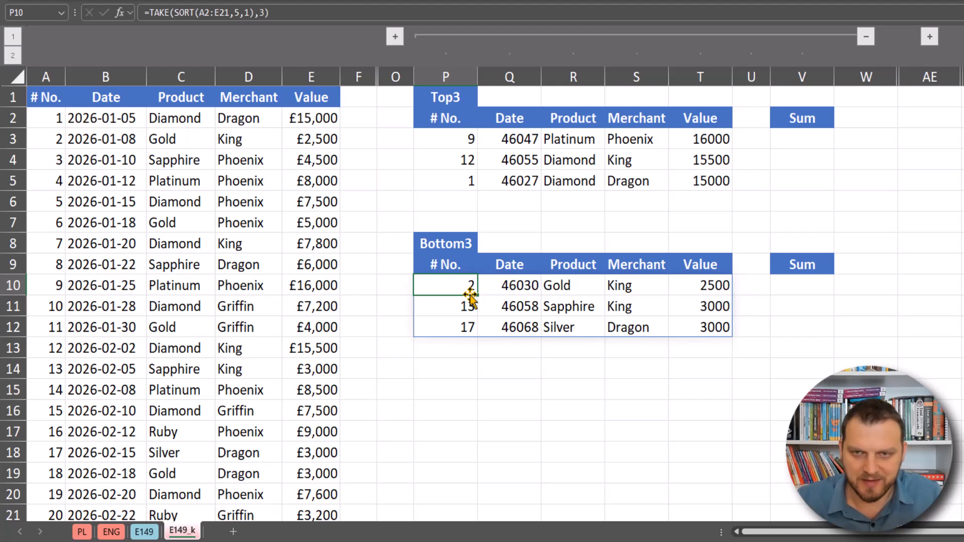
pyautogui.click(463, 151)
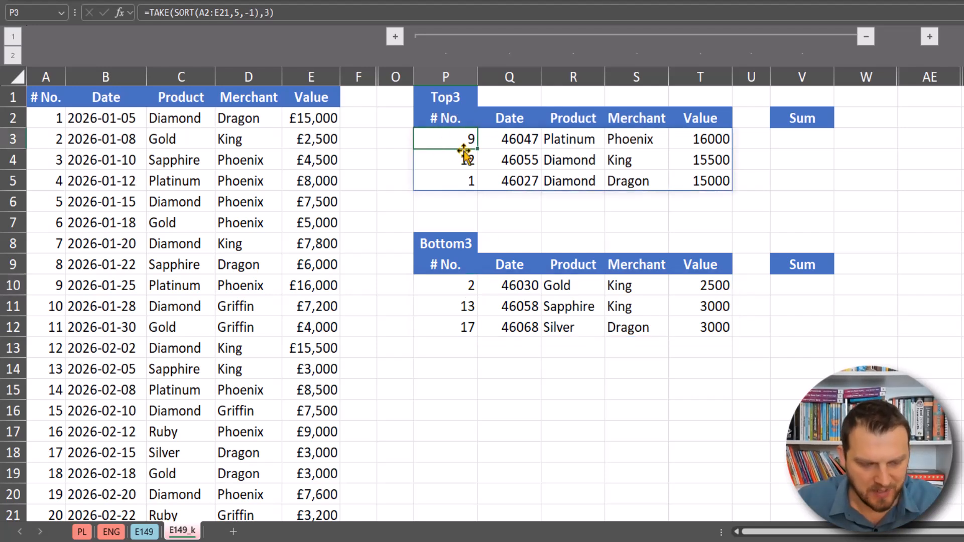
pyautogui.doubleClick(463, 151)
pyautogui.moveTo(417, 139); pyautogui.dragTo(581, 141)
pyautogui.hotkey('ctrl', 'c')
pyautogui.press('Escape')
pyautogui.doubleClick(805, 143)
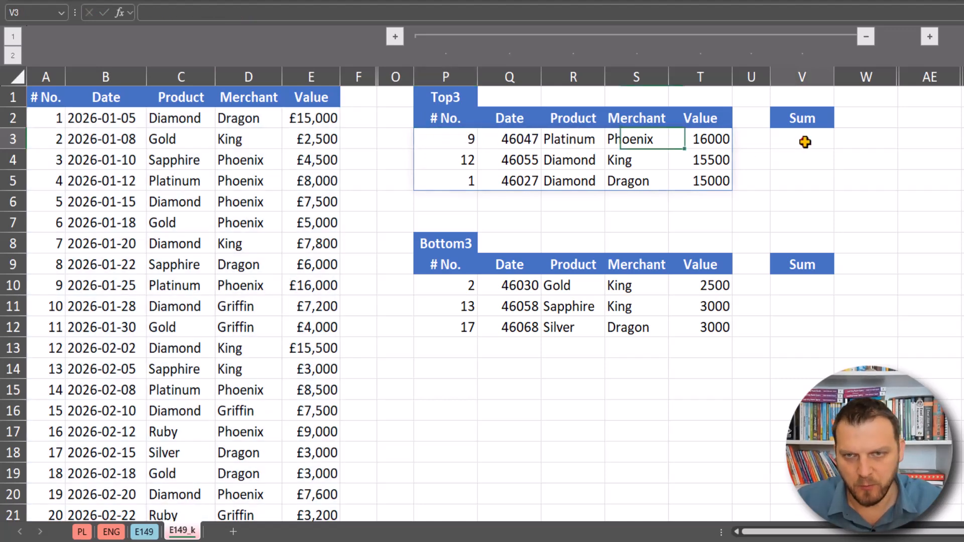
pyautogui.hotkey('ctrl', 'v')
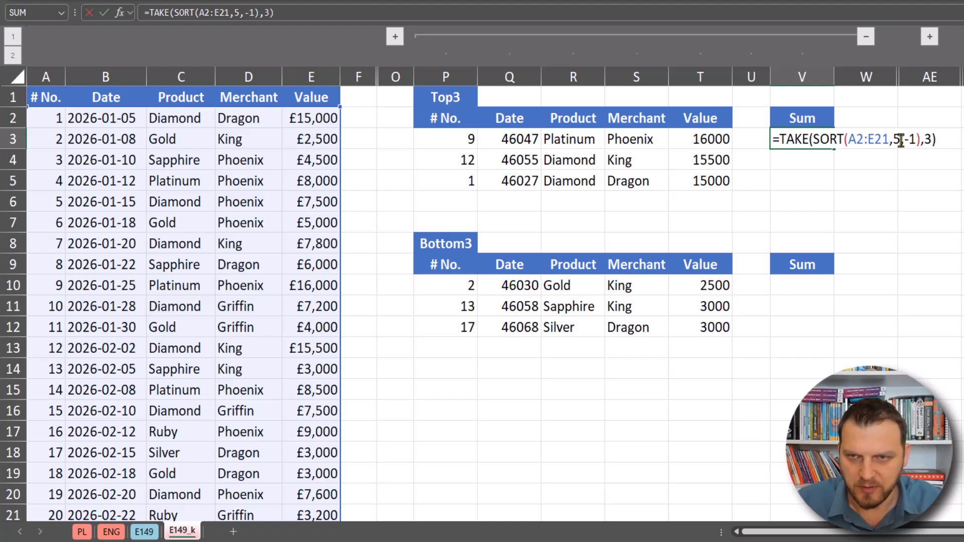
# Step: Change the formula in V3 to =TAKE(SORT(E2:E21,1,-1),3) to return only the three highest values
pyautogui.click(858, 140)
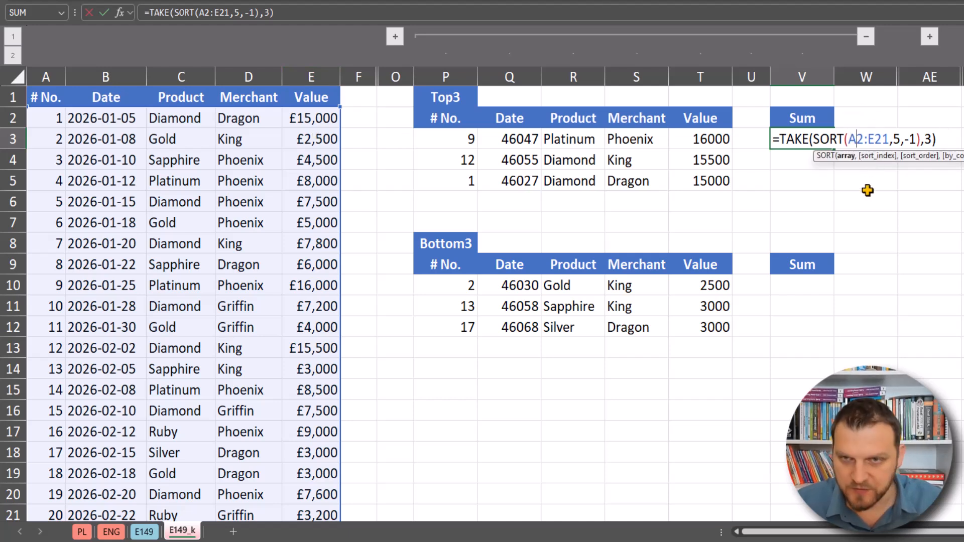
pyautogui.press('BackSpace')
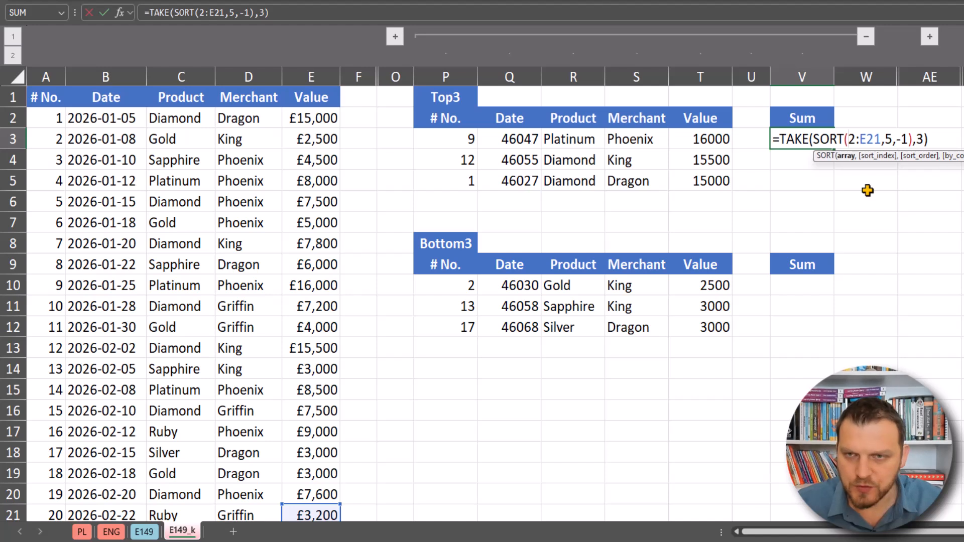
pyautogui.write('E')
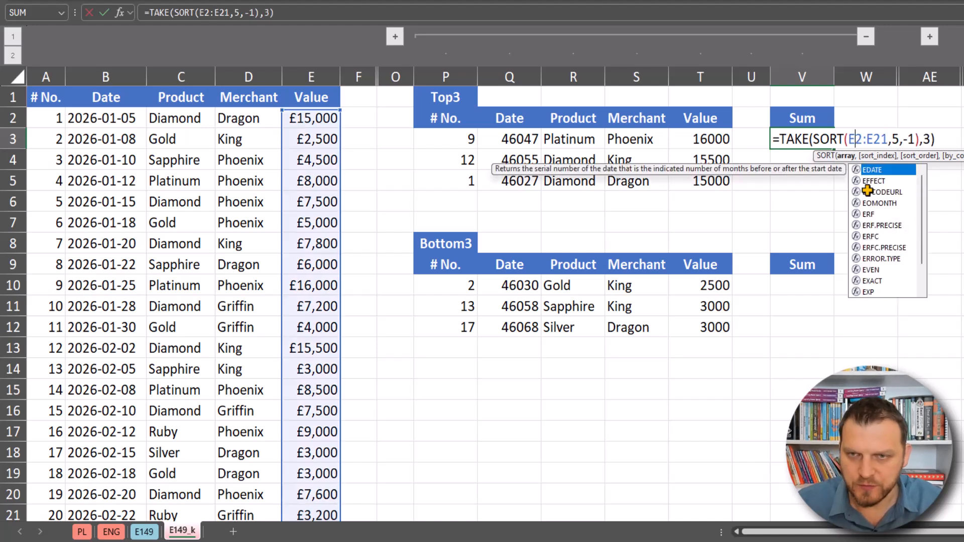
pyautogui.doubleClick(894, 140)
pyautogui.write('1')
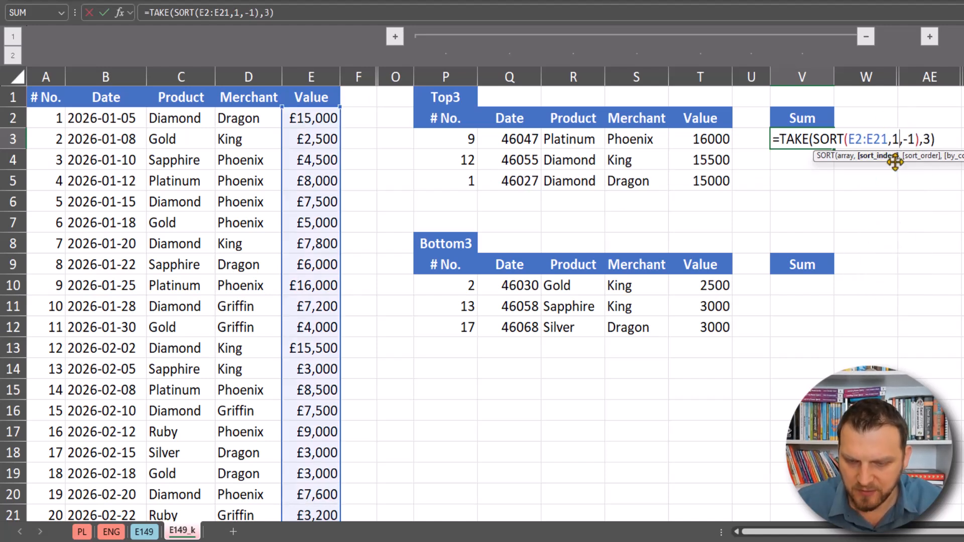
pyautogui.press('Return')
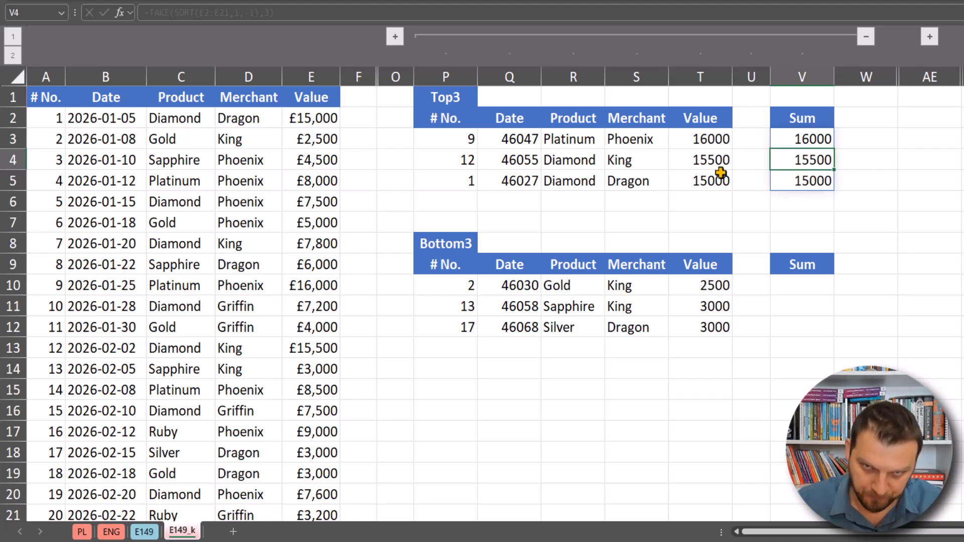
# Step: Wrap the V3 formula in SUM as =SUM(TAKE(SORT(E2:E21,1,-1),3)) to total the top three values
pyautogui.click(806, 134)
pyautogui.doubleClick(781, 145)
pyautogui.click(780, 139)
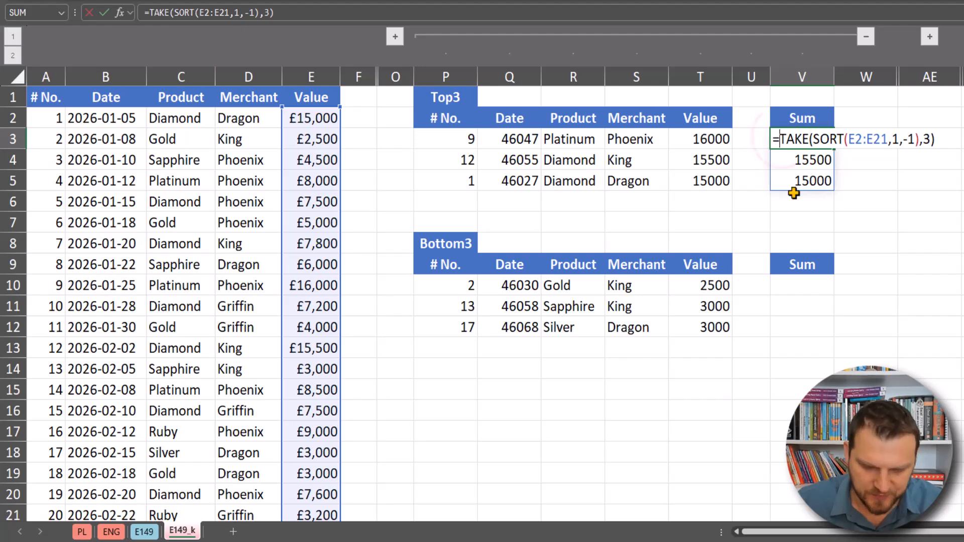
pyautogui.write('sum(')
pyautogui.press('End')
pyautogui.write(')')
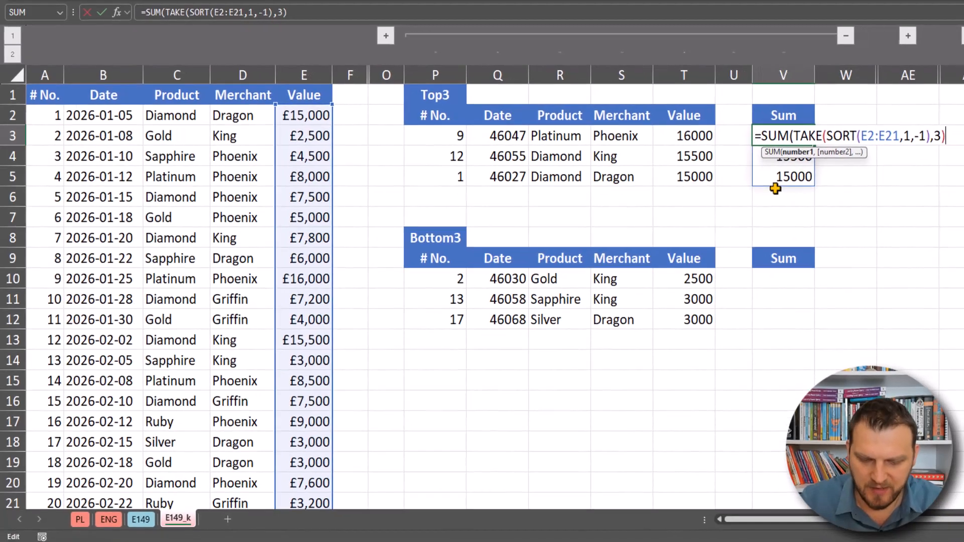
pyautogui.press('Return')
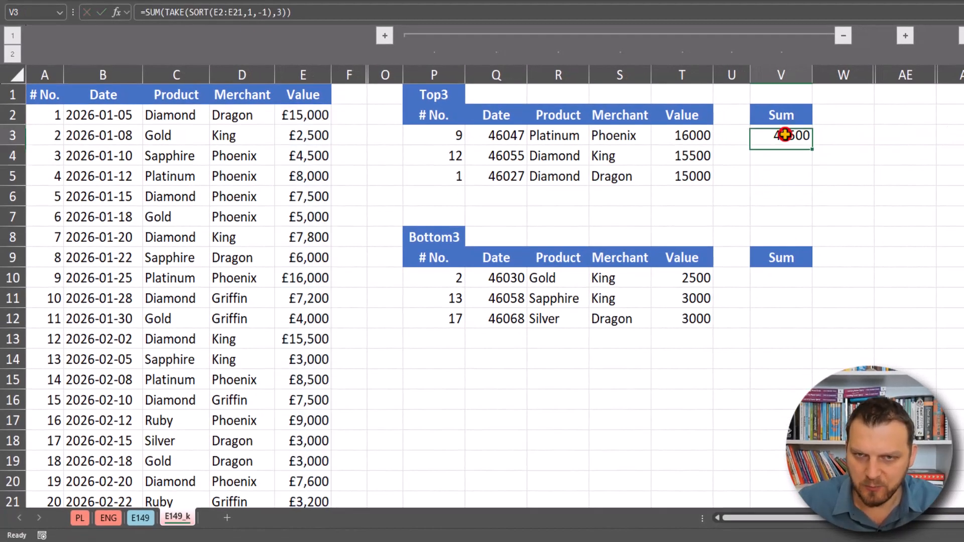
pyautogui.click(781, 134)
pyautogui.moveTo(697, 133); pyautogui.dragTo(696, 176)
pyautogui.press('BackSpace')
pyautogui.click(778, 138)
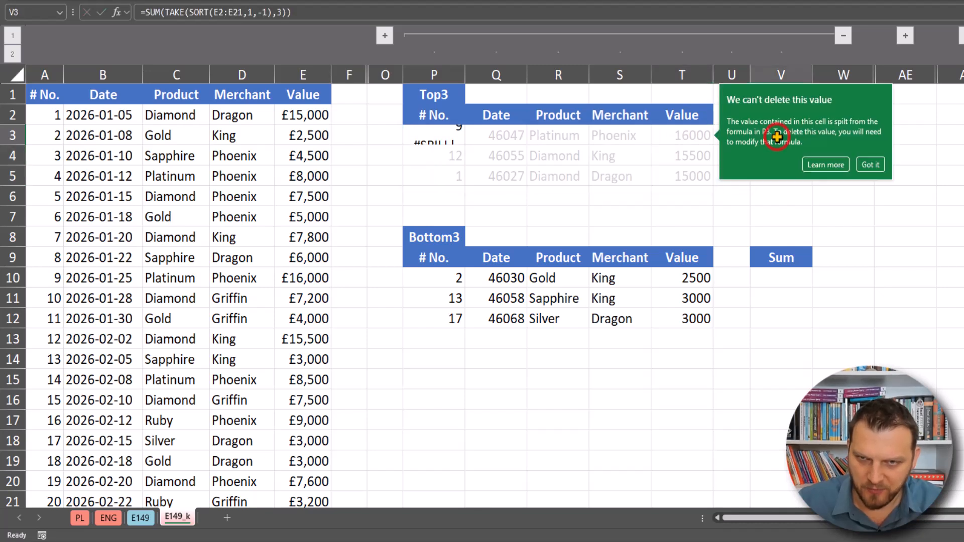
pyautogui.click(872, 165)
pyautogui.press('Delete')
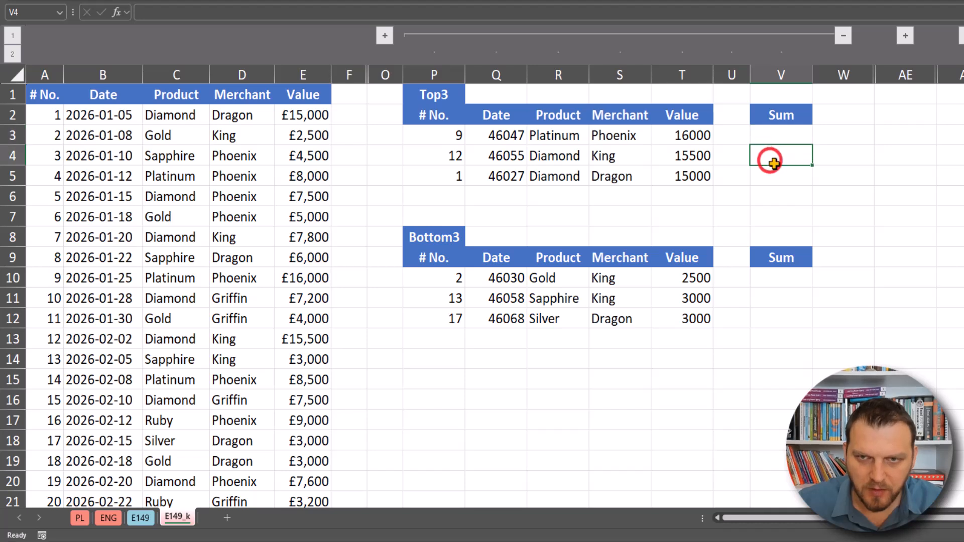
pyautogui.hotkey('ctrl', 'z')
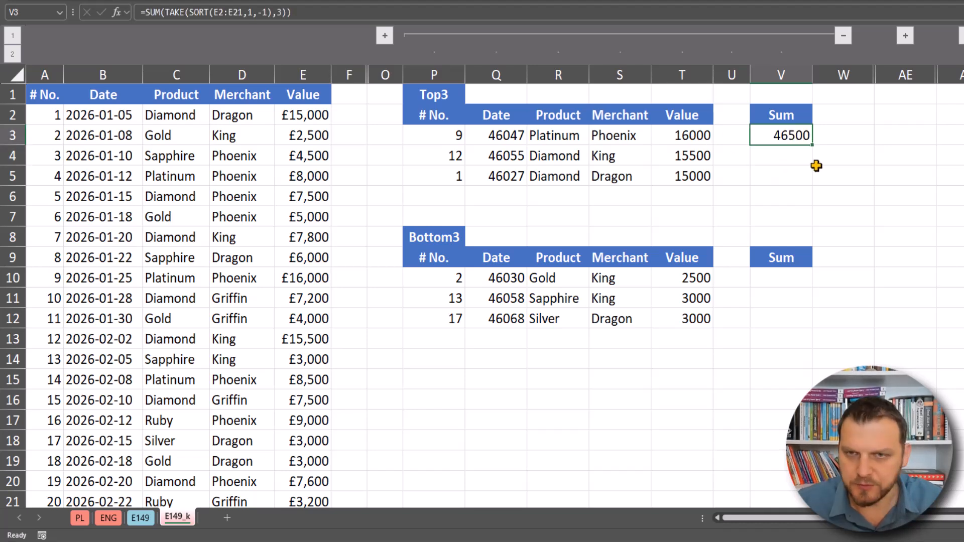
# Step: Copy the formula text from V3 into V10 under the Bottom3 Sum header
pyautogui.doubleClick(773, 140)
pyautogui.moveTo(755, 136); pyautogui.dragTo(947, 135)
pyautogui.hotkey('ctrl', 'c')
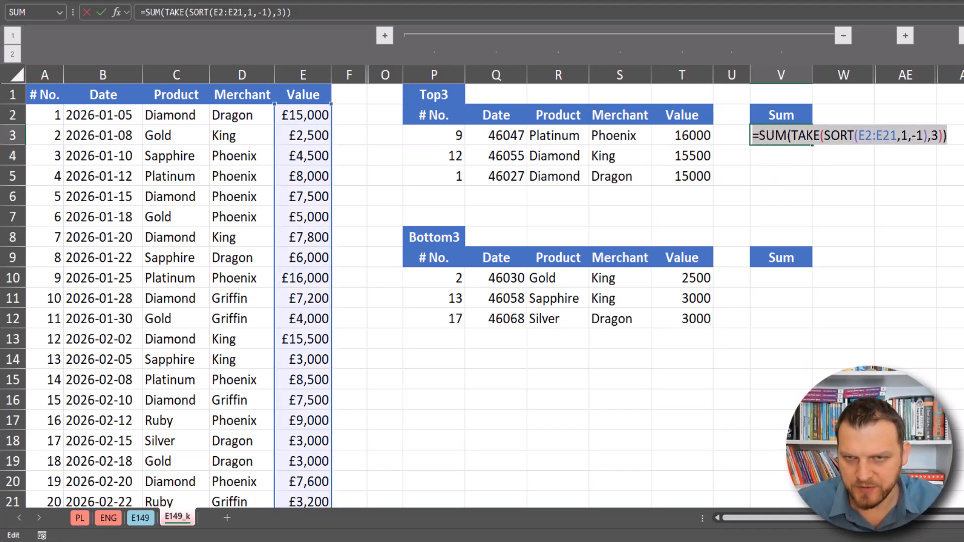
pyautogui.press('Escape')
pyautogui.doubleClick(786, 276)
pyautogui.hotkey('ctrl', 'v')
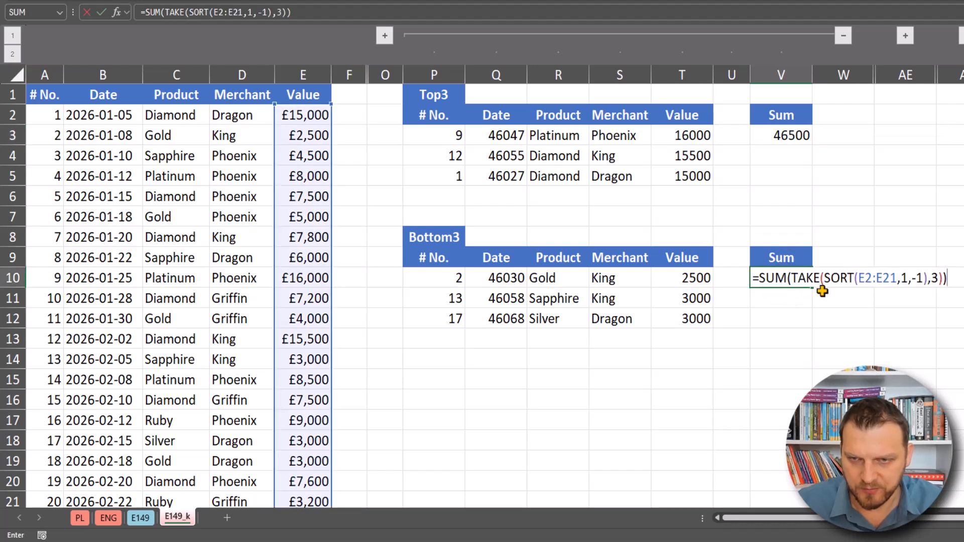
# Step: Change the sort order in V10 to ascending, =SUM(TAKE(SORT(E2:E21,1,1),3)), and check it against the Bottom3 values in T10:T12
pyautogui.click(916, 276)
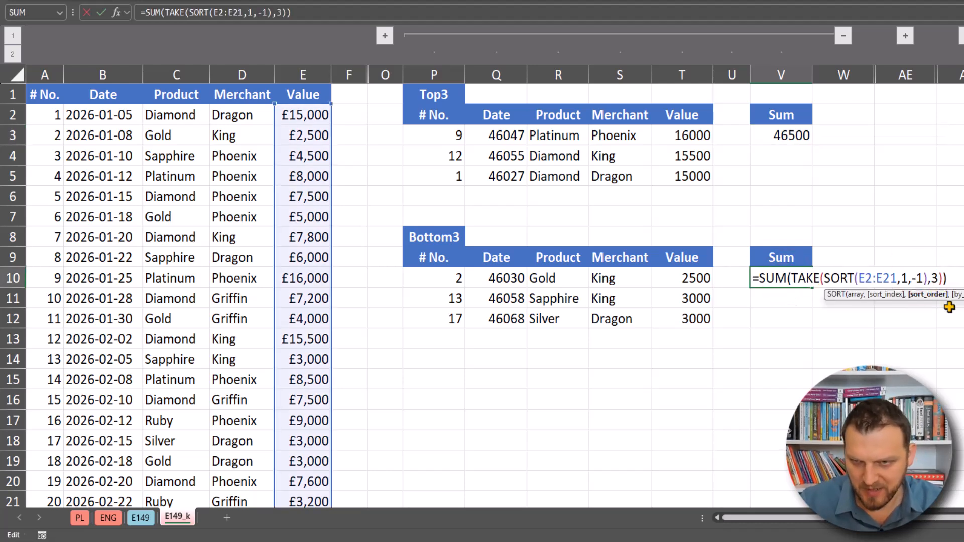
pyautogui.press('BackSpace')
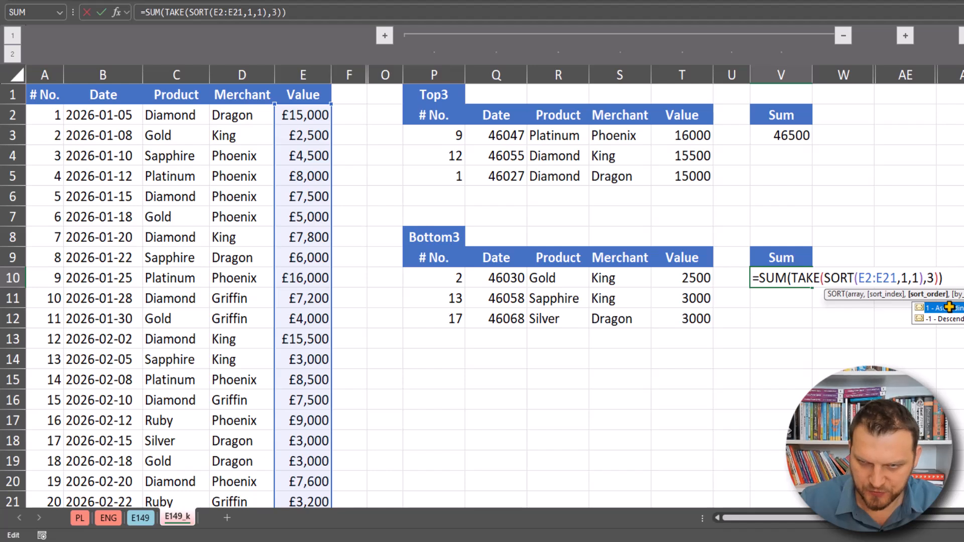
pyautogui.press('Return')
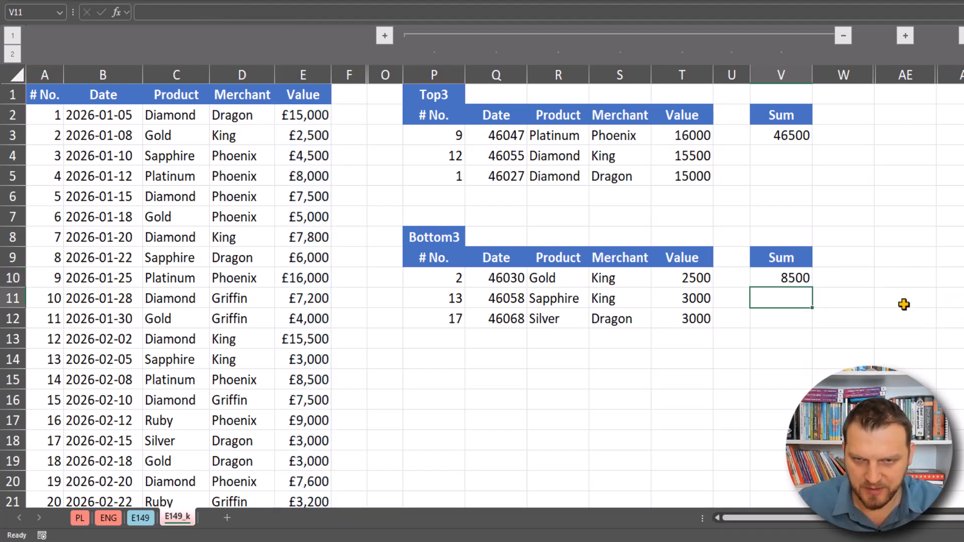
pyautogui.moveTo(687, 278); pyautogui.dragTo(686, 321)
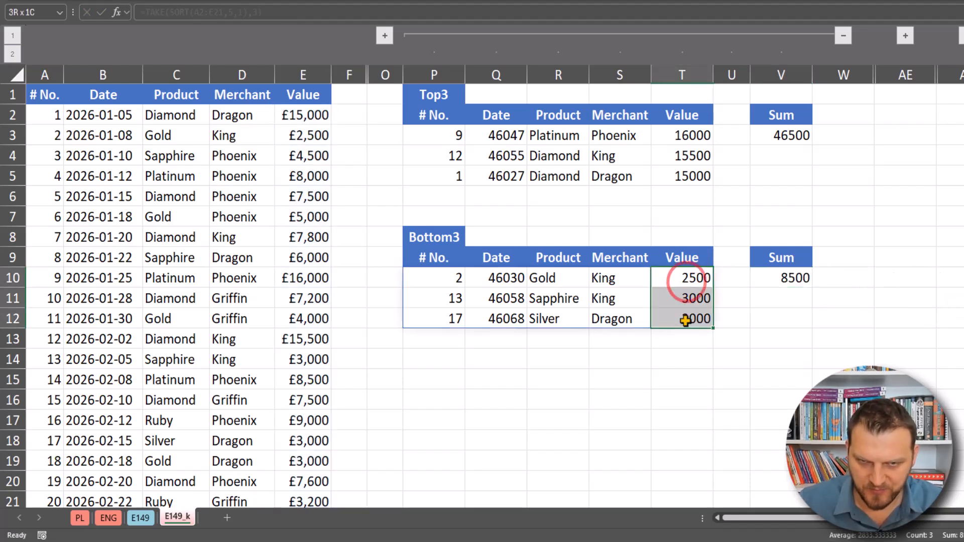
# Step: In the hidden Merchant column group, enter =FILTER(A2:E21,D2:D21=Y1) in X4 to list the rows of the merchant chosen in Y1
pyautogui.click(435, 35)
pyautogui.click(497, 35)
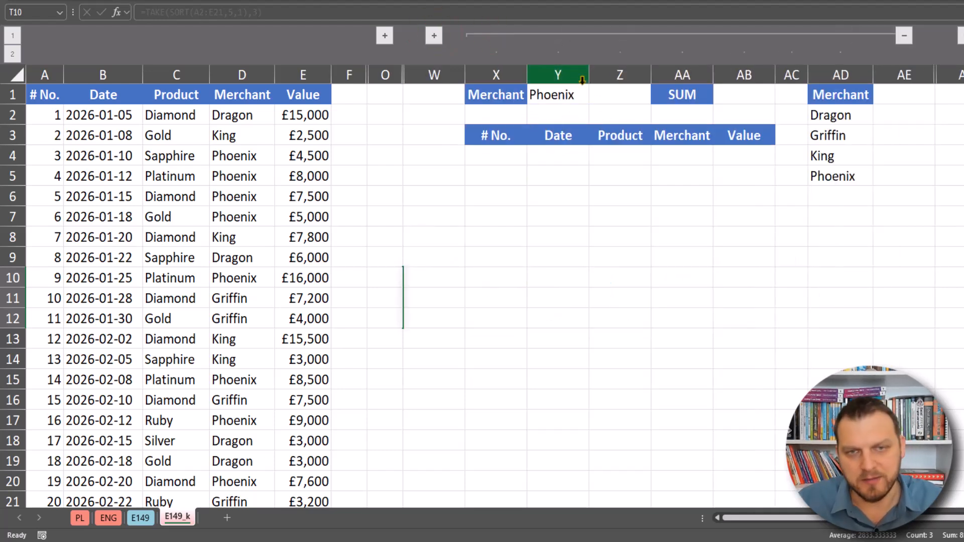
pyautogui.click(507, 151)
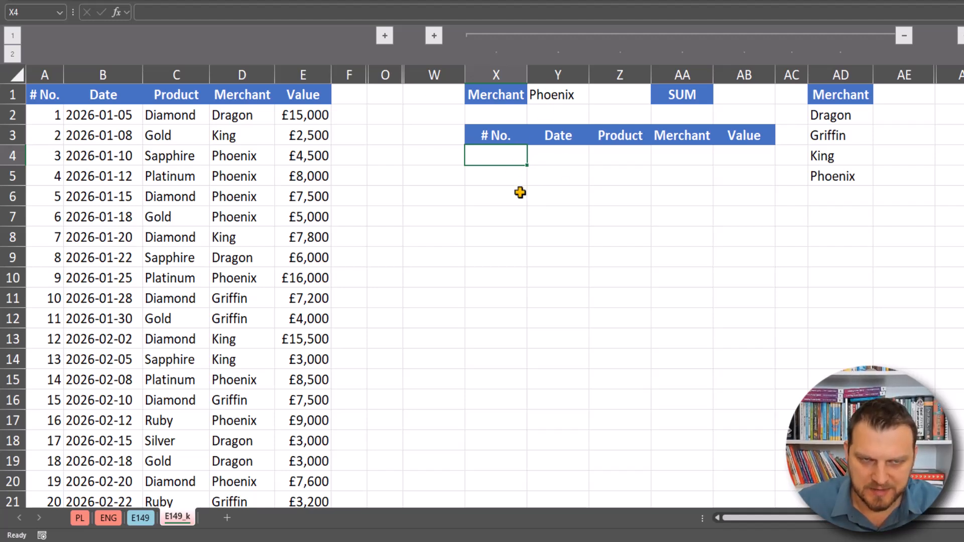
pyautogui.write('=fi')
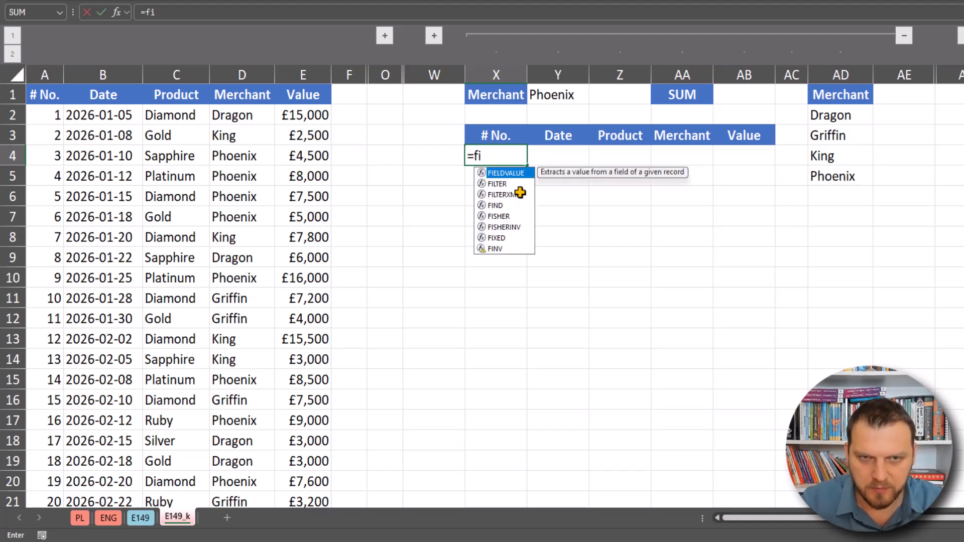
pyautogui.write('l')
pyautogui.press('Tab')
pyautogui.moveTo(35, 116); pyautogui.dragTo(312, 494)
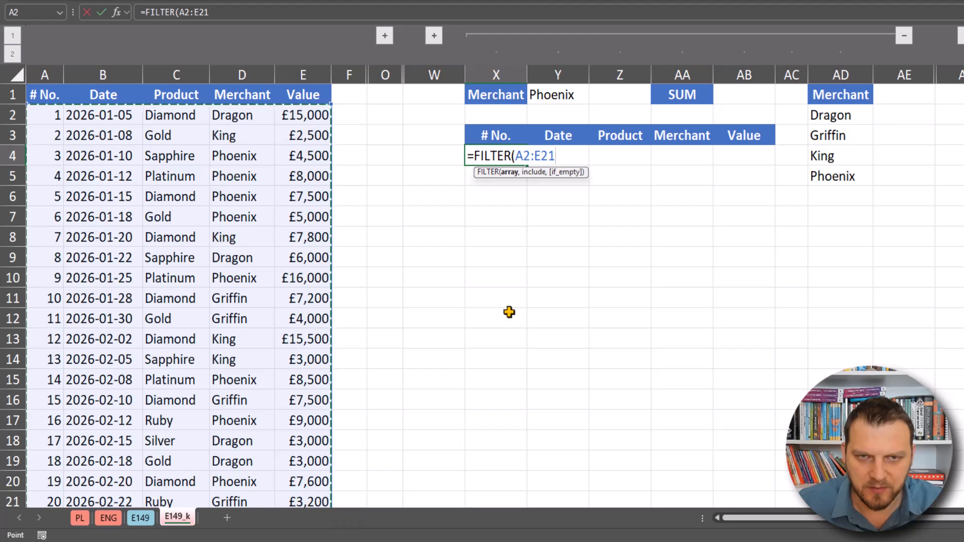
pyautogui.write(',')
pyautogui.moveTo(243, 115); pyautogui.dragTo(242, 497)
pyautogui.write('=')
pyautogui.click(540, 92)
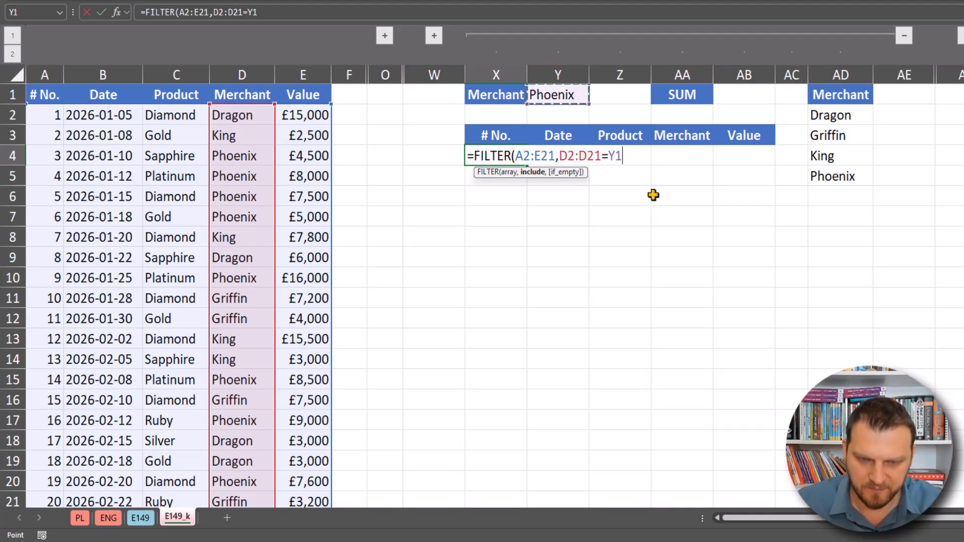
pyautogui.write(')')
pyautogui.press('Return')
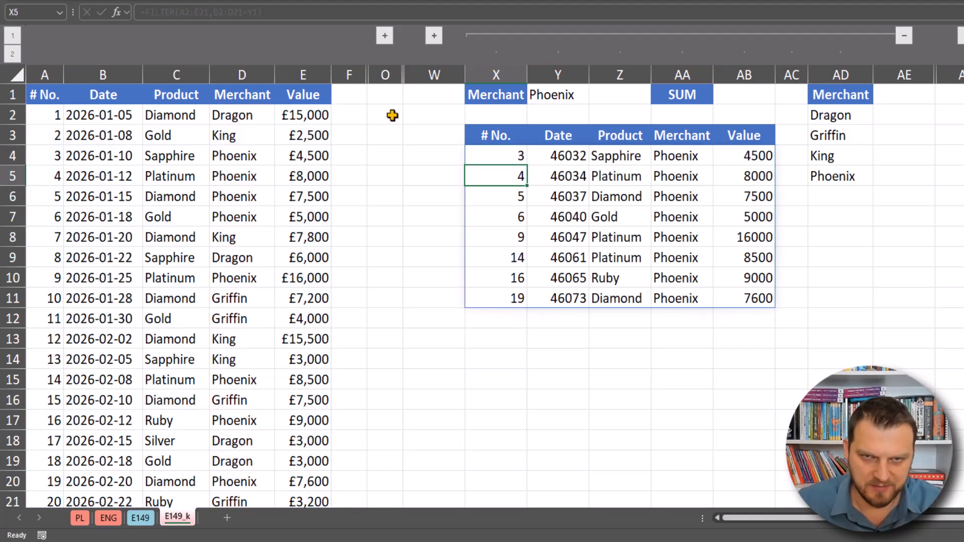
# Step: Switch the merchant selection in Y1 to Griffin to test the filtered list
pyautogui.click(556, 95)
pyautogui.click(595, 98)
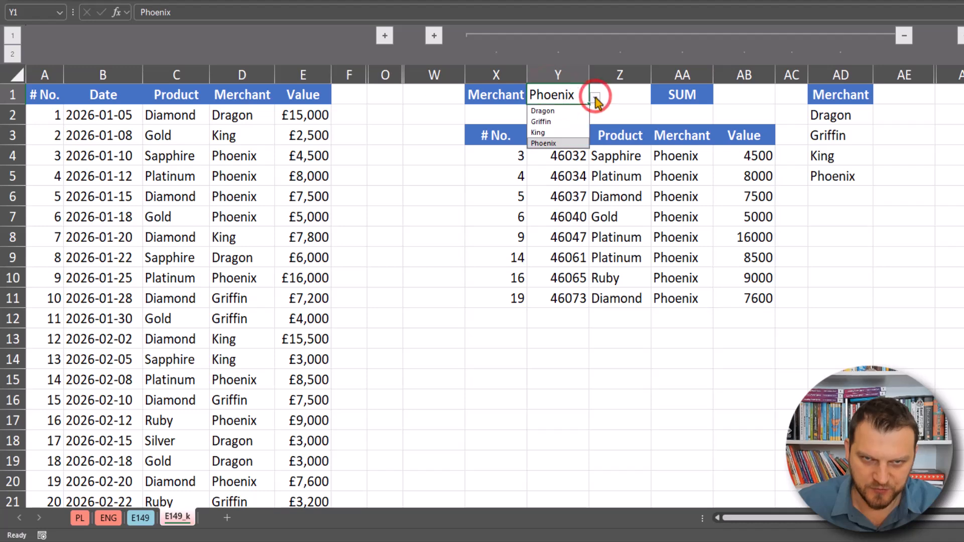
pyautogui.click(559, 122)
# Step: Wrap the X4 formula in SORT as =SORT(FILTER(A2:E21,D2:D21=Y1),5,-1) to order the merchant's rows by descending value
pyautogui.click(505, 153)
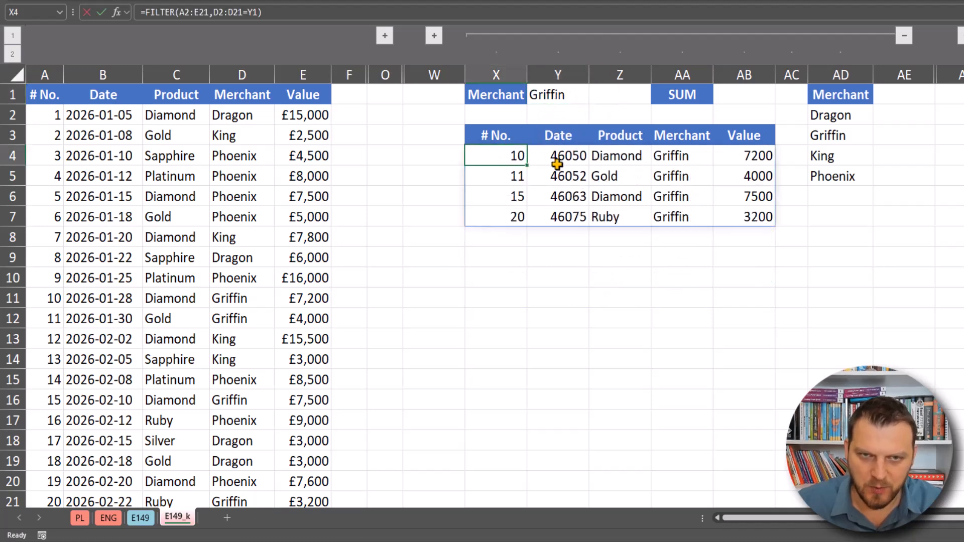
pyautogui.press('F2')
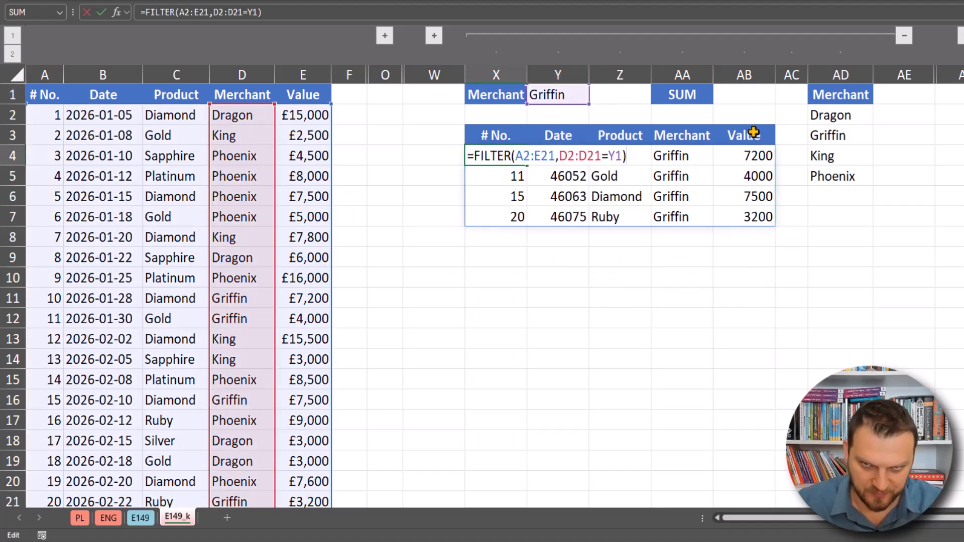
pyautogui.click(472, 156)
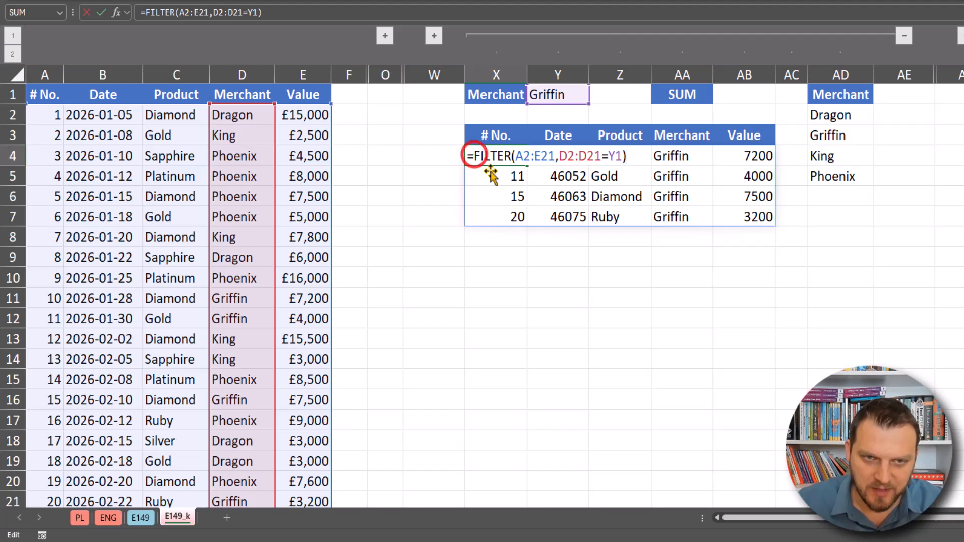
pyautogui.write('SORT(')
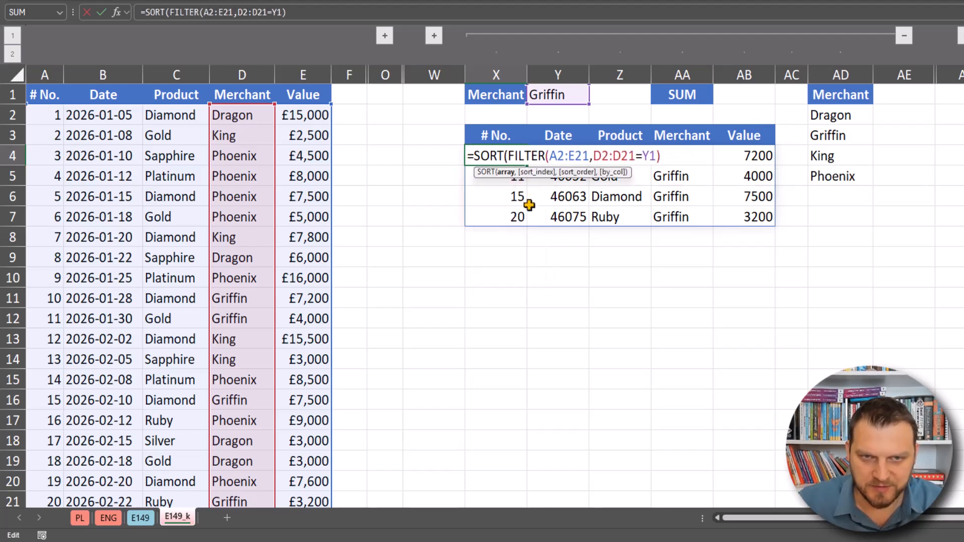
pyautogui.write(',')
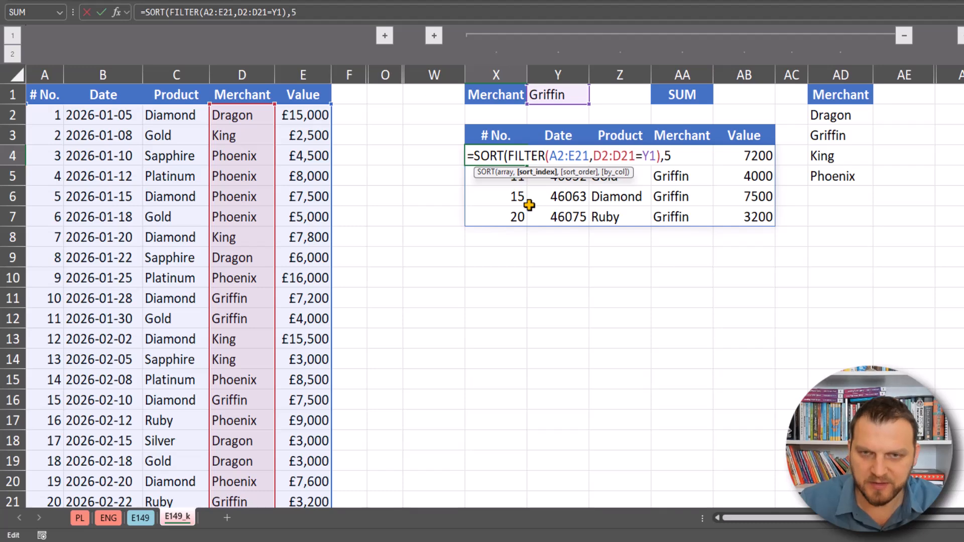
pyautogui.write('5,')
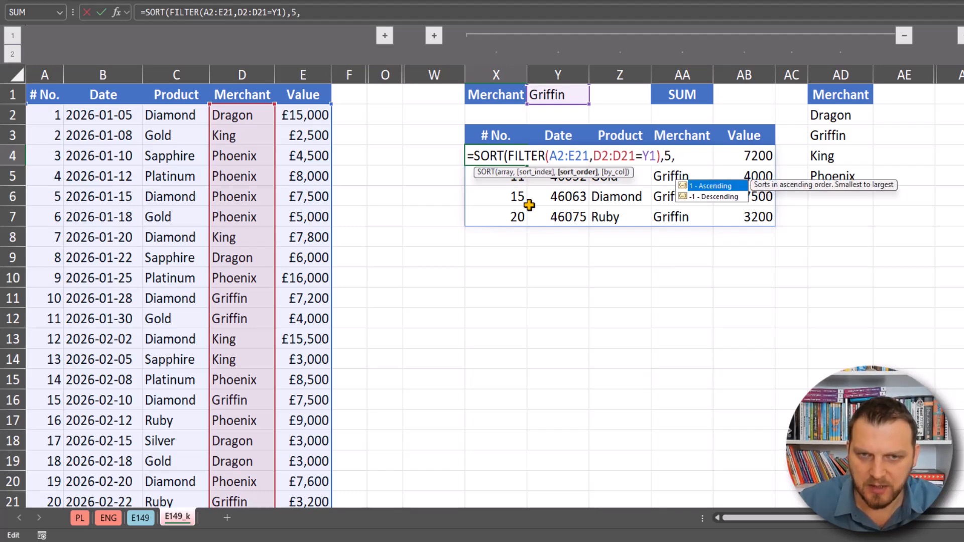
pyautogui.write('-1)')
pyautogui.press('Return')
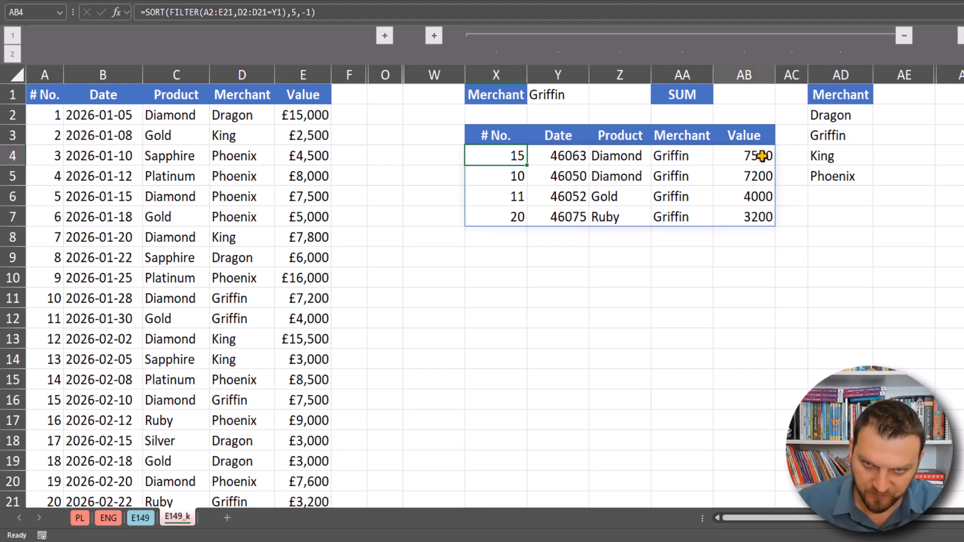
# Step: Wrap the X4 formula in TAKE as =TAKE(SORT(FILTER(A2:E21,D2:D21=Y1),5,-1),3) to keep only the merchant's three highest-value rows
pyautogui.doubleClick(515, 161)
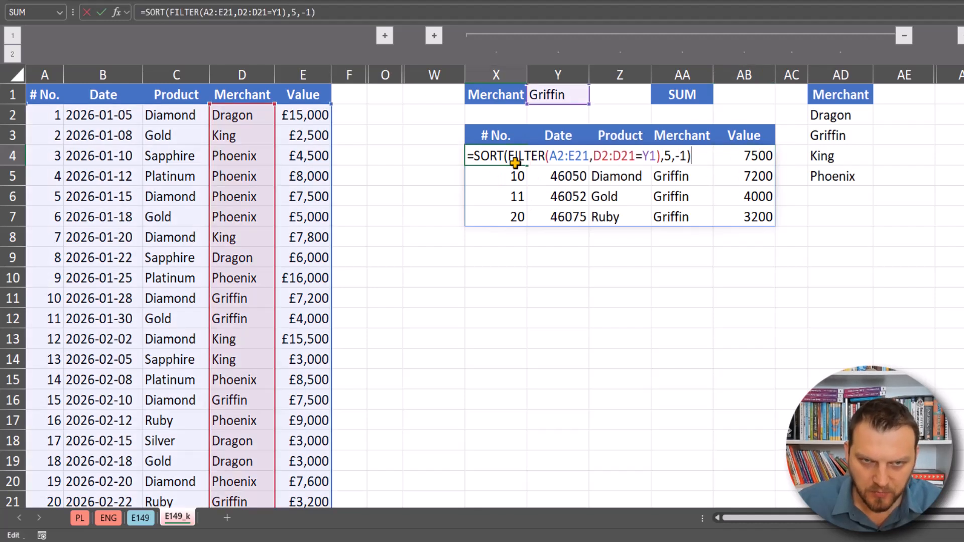
pyautogui.click(476, 157)
pyautogui.write('ta')
pyautogui.press('Tab')
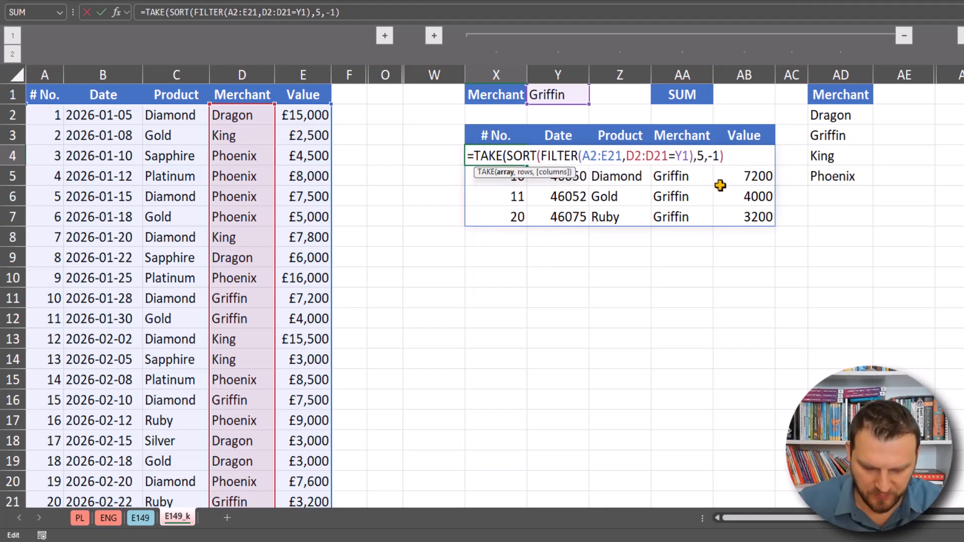
pyautogui.write(',3')
pyautogui.press('Return')
pyautogui.press('Up')
# Step: Set the merchant selection in Y1 to King
pyautogui.click(556, 96)
pyautogui.click(595, 98)
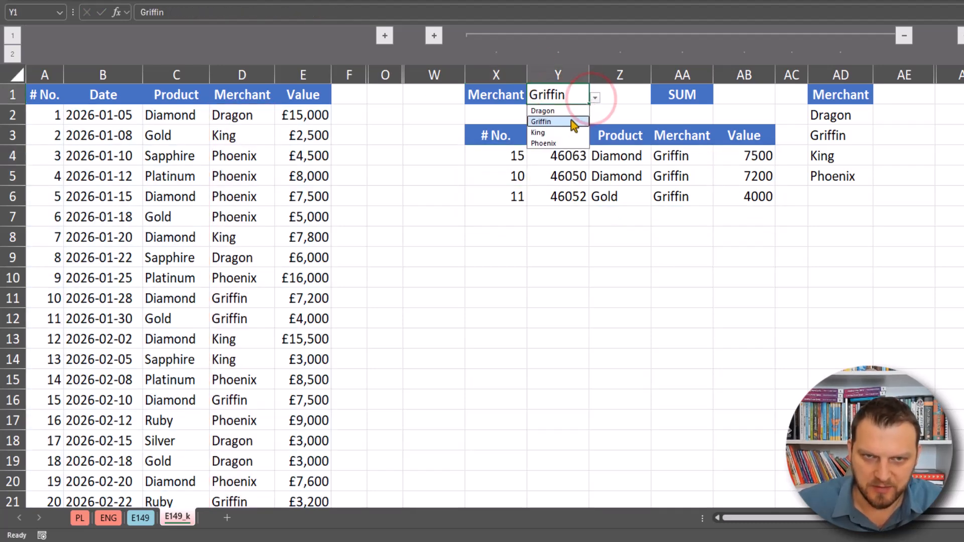
pyautogui.click(560, 132)
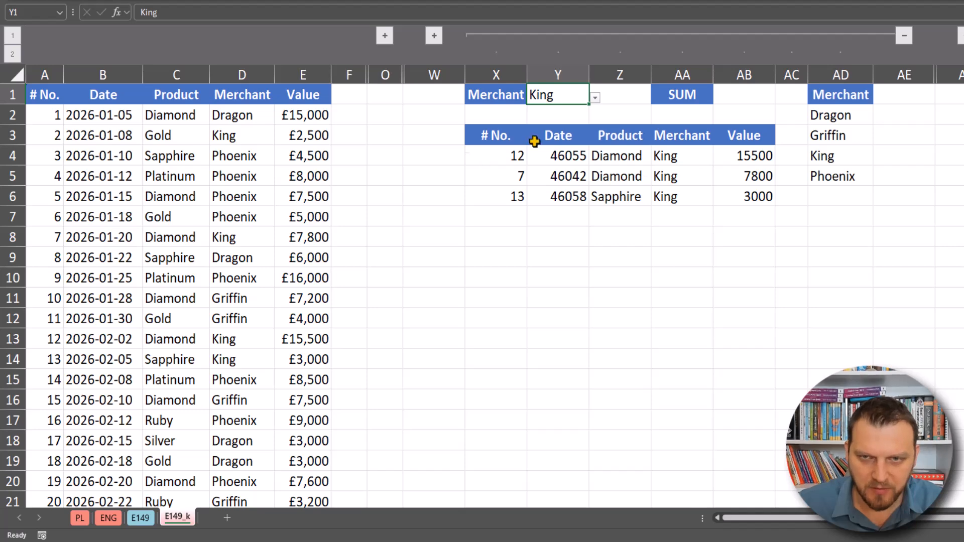
# Step: Copy the formula text from X4 into AB1 beside the SUM label
pyautogui.doubleClick(500, 153)
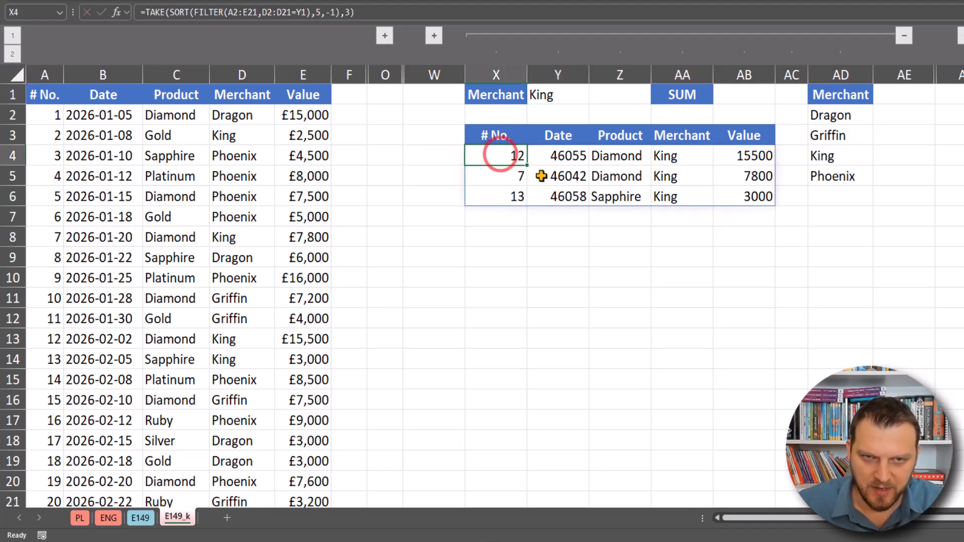
pyautogui.moveTo(470, 157); pyautogui.dragTo(779, 158)
pyautogui.hotkey('ctrl', 'c')
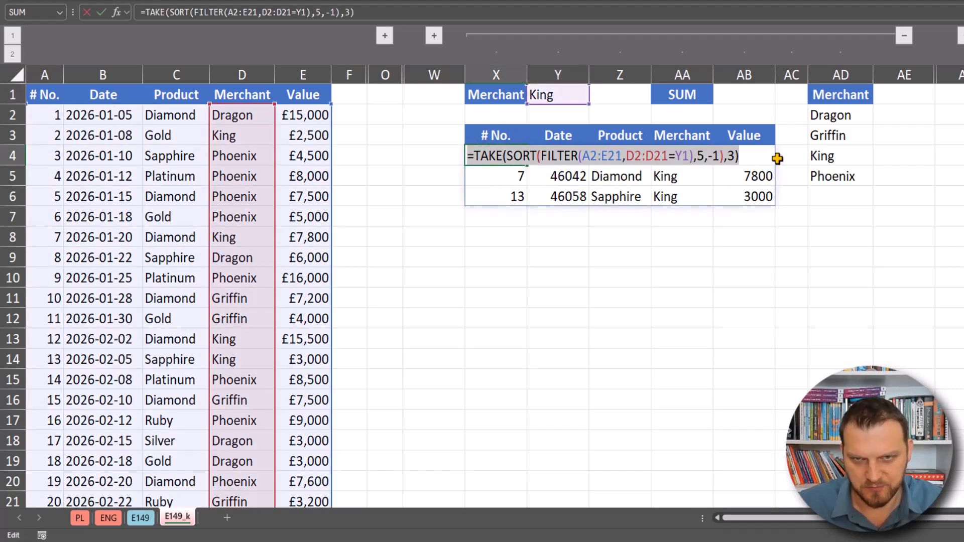
pyautogui.press('Escape')
pyautogui.doubleClick(739, 95)
pyautogui.hotkey('ctrl', 'v')
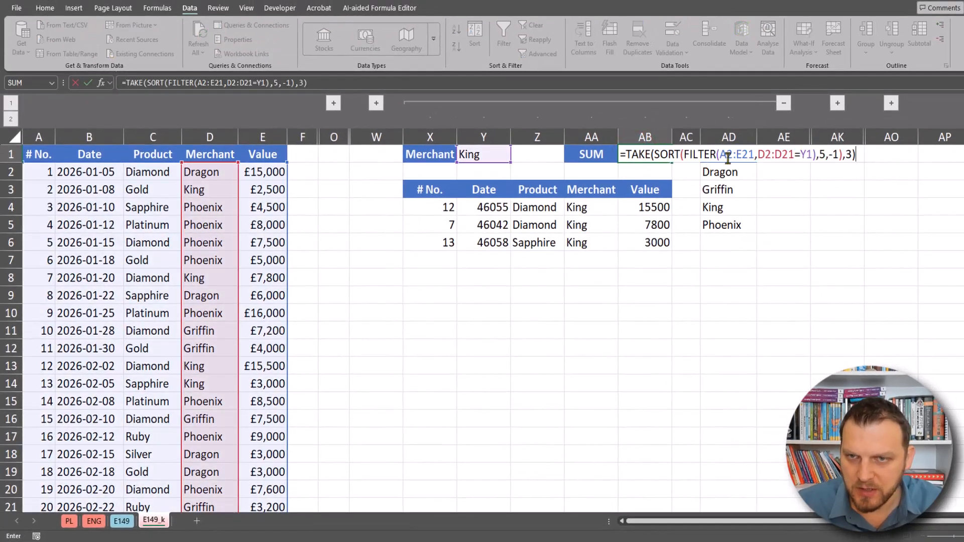
# Step: Change the FILTER array in AB1 to E2:E21 and wrap the formula in SUM, giving =SUM(TAKE(SORT(FILTER(E2:E21,D2:D21=Y1),5,-1),3))
pyautogui.moveTo(726, 155); pyautogui.dragTo(720, 156)
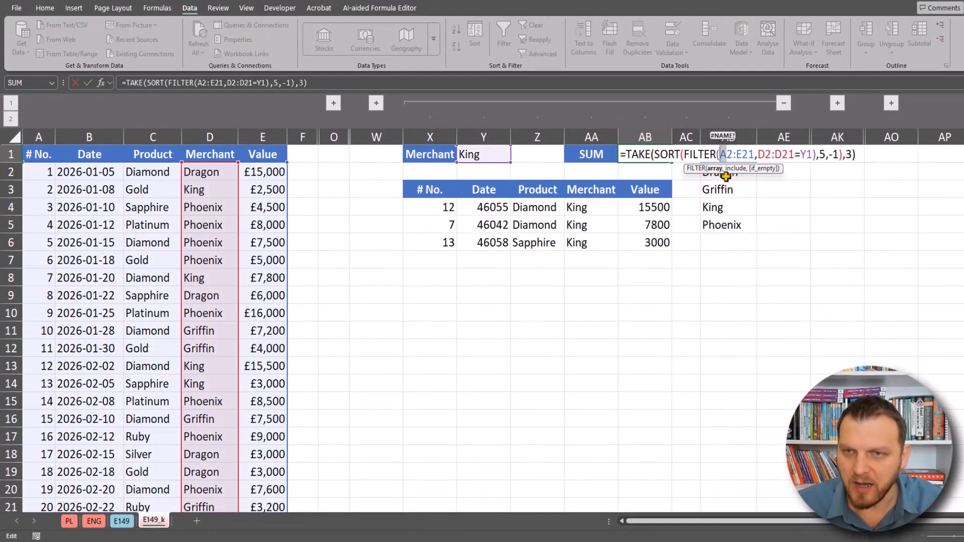
pyautogui.write('e')
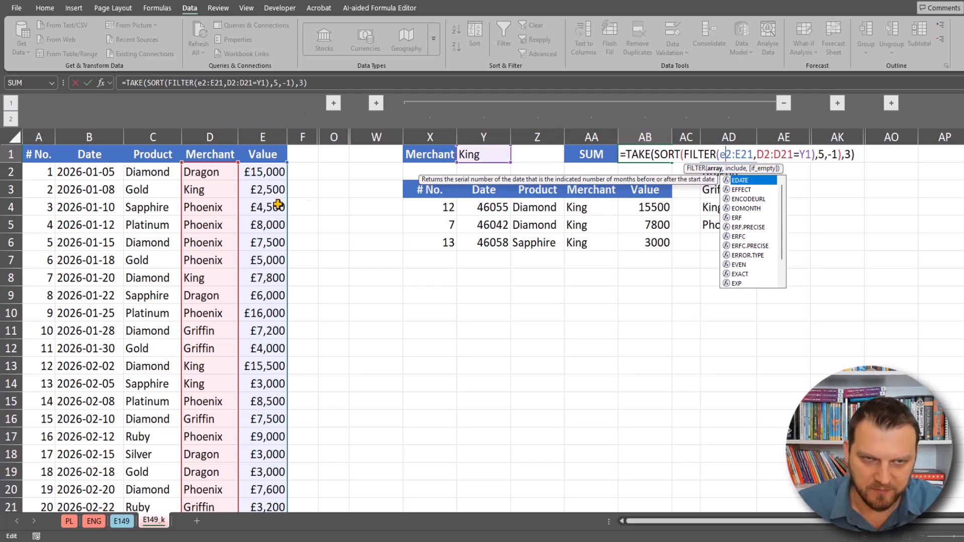
pyautogui.click(625, 156)
pyautogui.write('sum()')
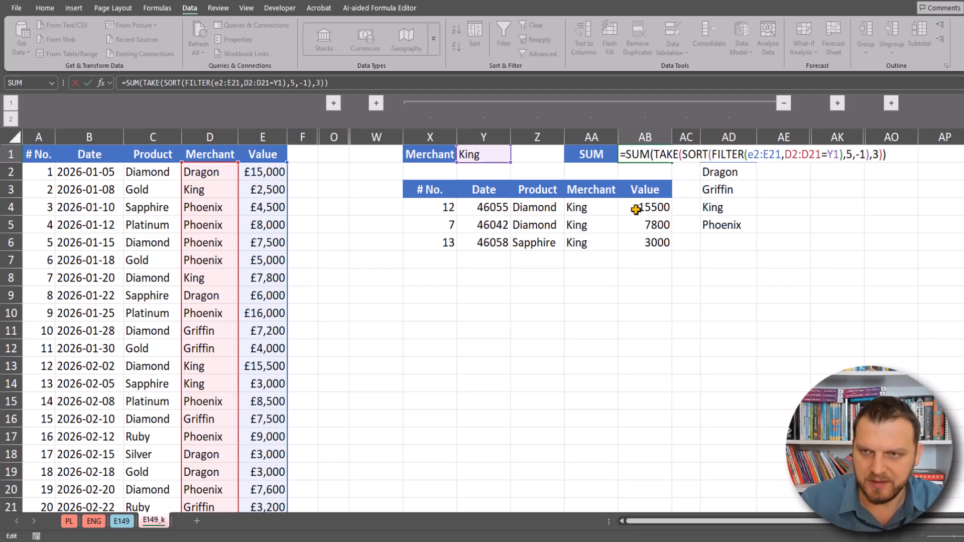
pyautogui.press('Return')
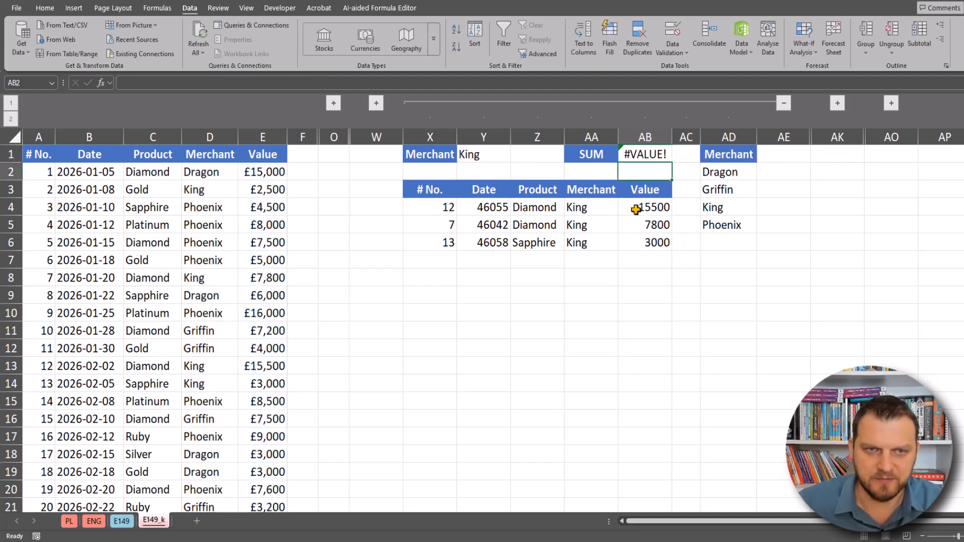
# Step: Change the SORT index in the AB1 formula to 1, giving =SUM(TAKE(SORT(FILTER(E2:E21,D2:D21=Y1),1,-1),3))
pyautogui.doubleClick(659, 157)
pyautogui.moveTo(847, 157); pyautogui.dragTo(852, 157)
pyautogui.write('1,D2:D21=Y1),1,-1),3))')
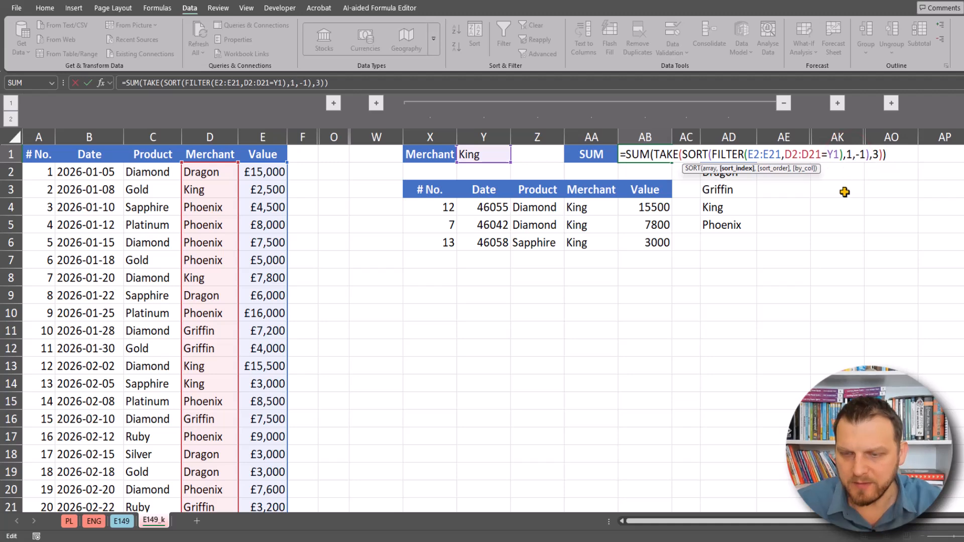
pyautogui.press('Return')
pyautogui.click(658, 158)
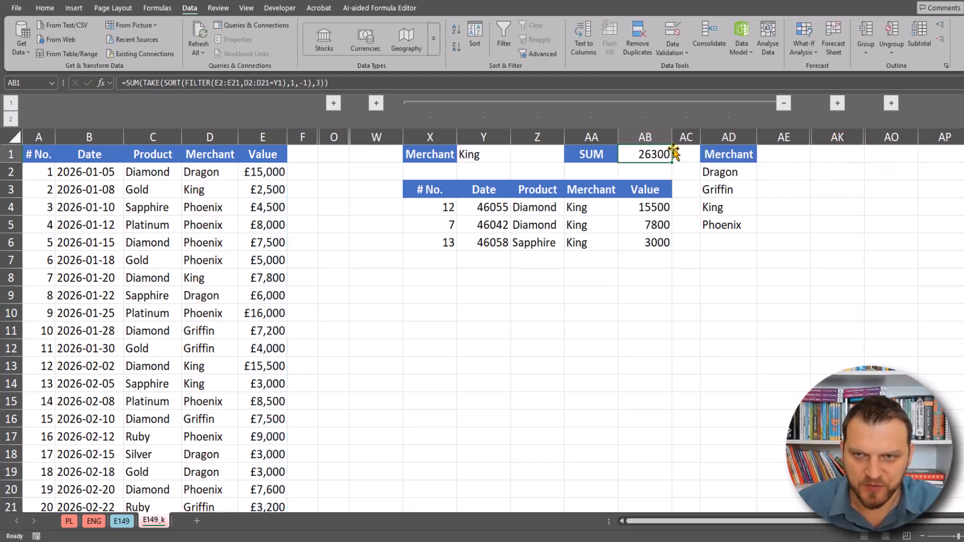
# Step: Collapse the column group holding the Merchant and SUM example and expand the group with the Offset example in AF:AJ
pyautogui.click(536, 103)
pyautogui.click(484, 103)
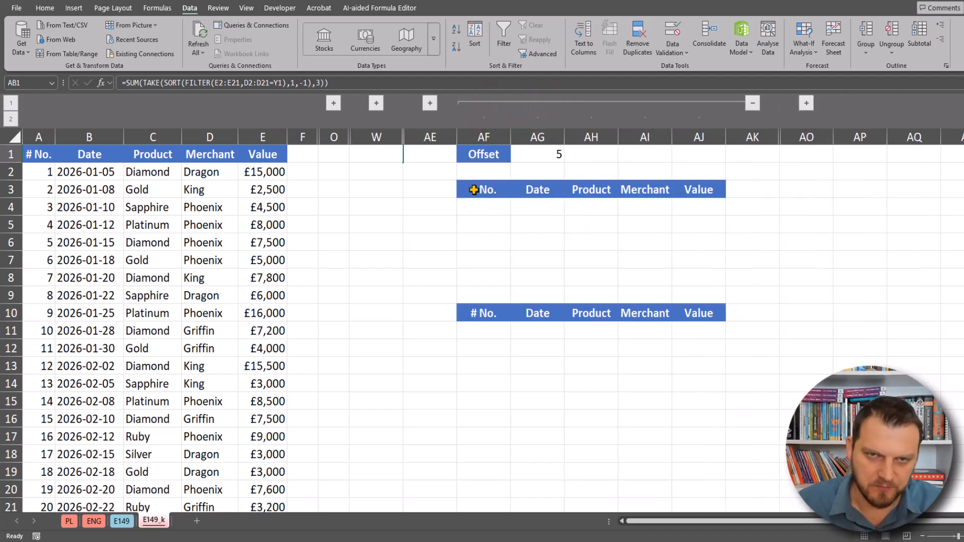
pyautogui.click(497, 212)
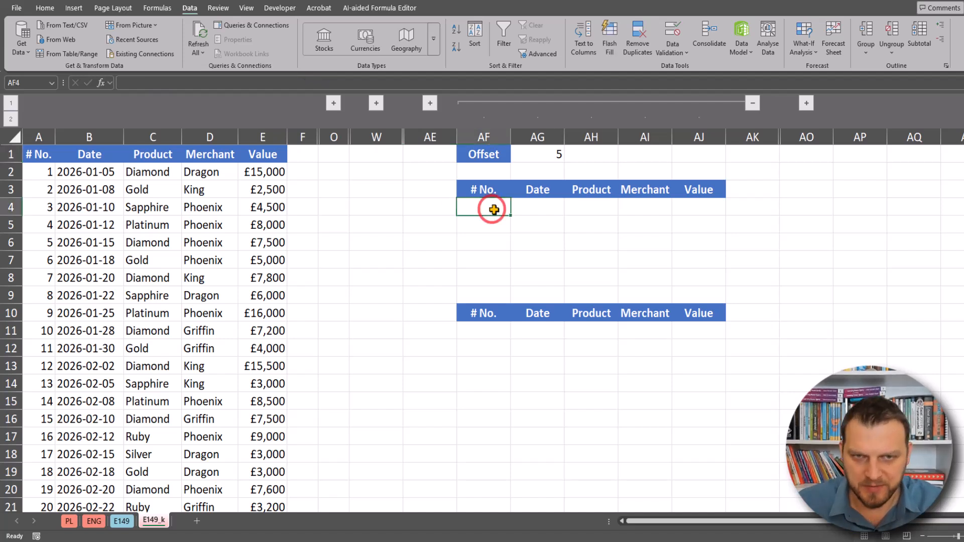
# Step: Highlight the first five data rows, A2:E6, and the following five, A7:E11, to illustrate the Offset in AG1
pyautogui.click(551, 157)
pyautogui.moveTo(43, 173); pyautogui.dragTo(261, 243)
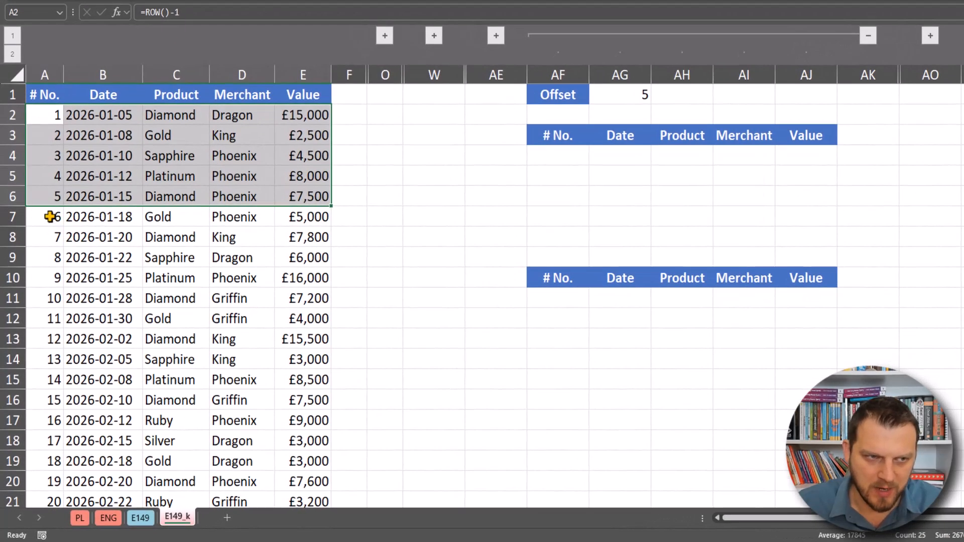
pyautogui.moveTo(30, 244); pyautogui.dragTo(303, 298)
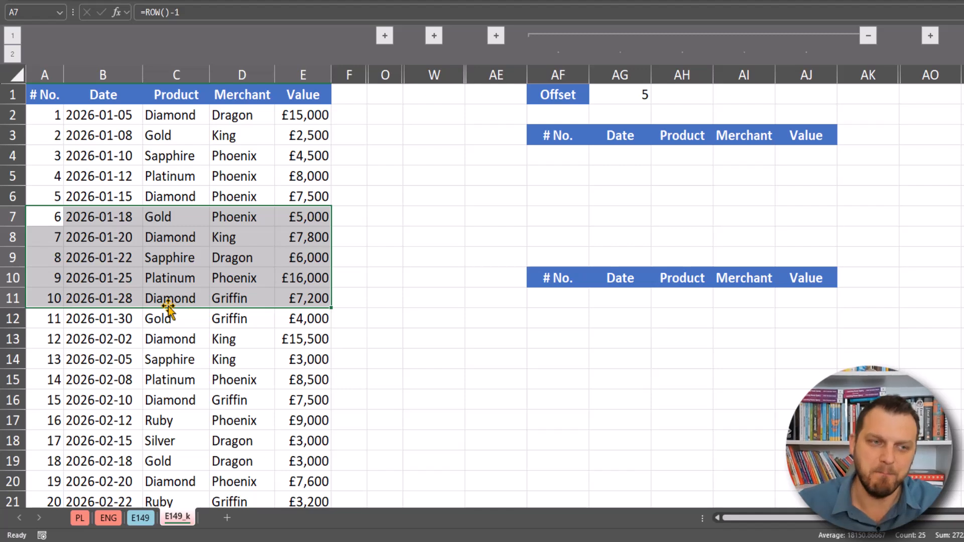
# Step: Enter =TAKE(A2:E21,1+AG1) in AF4 to return the first rows based on the Offset cell
pyautogui.click(564, 152)
pyautogui.write('=')
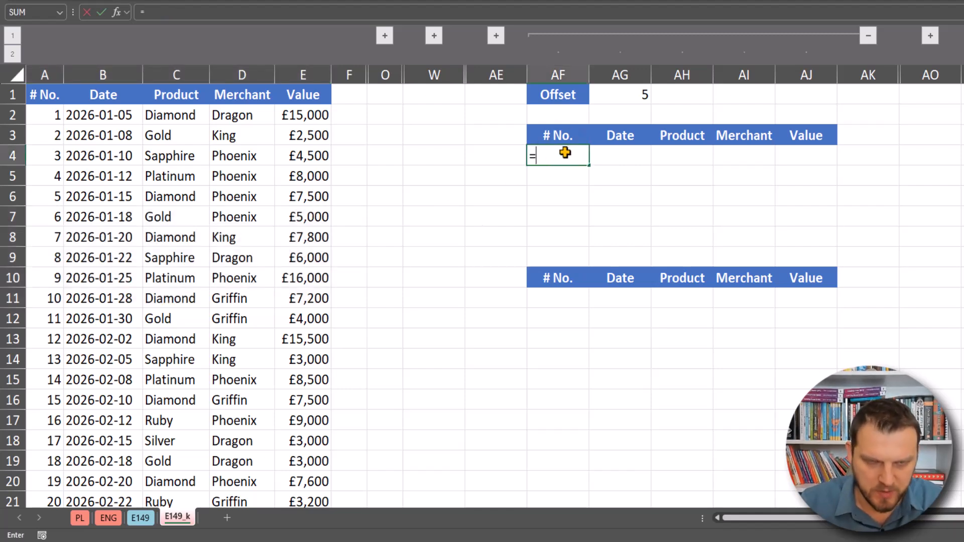
pyautogui.write('ta')
pyautogui.press('Tab')
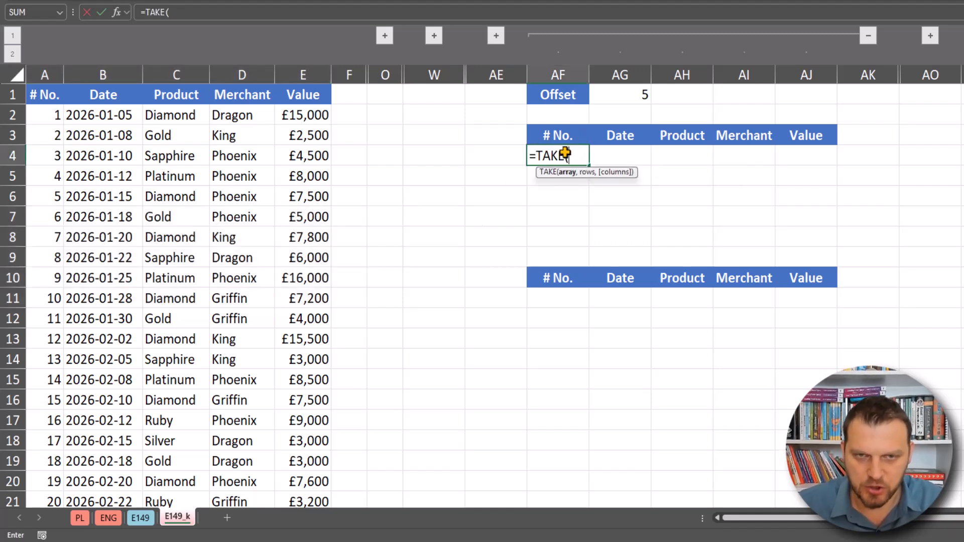
pyautogui.moveTo(47, 115); pyautogui.dragTo(310, 434)
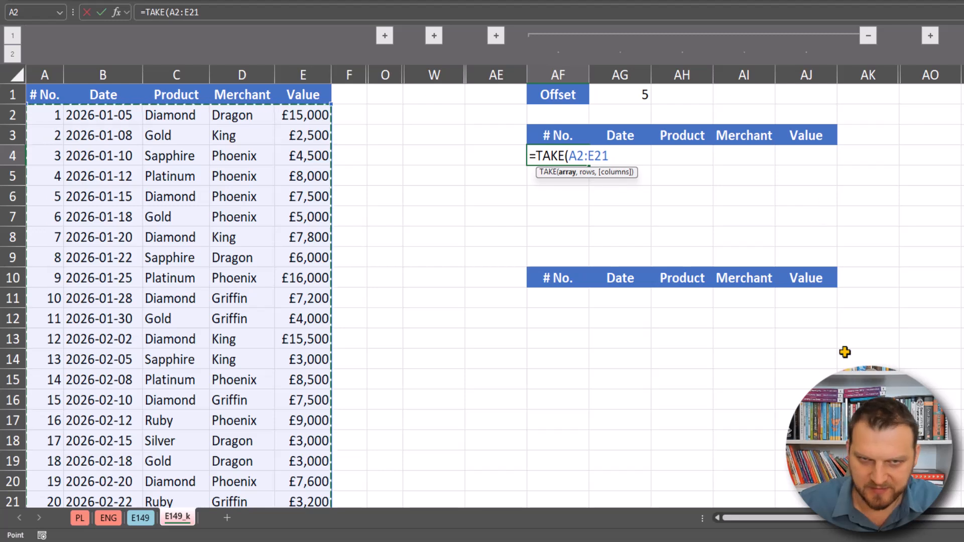
pyautogui.write(',1+')
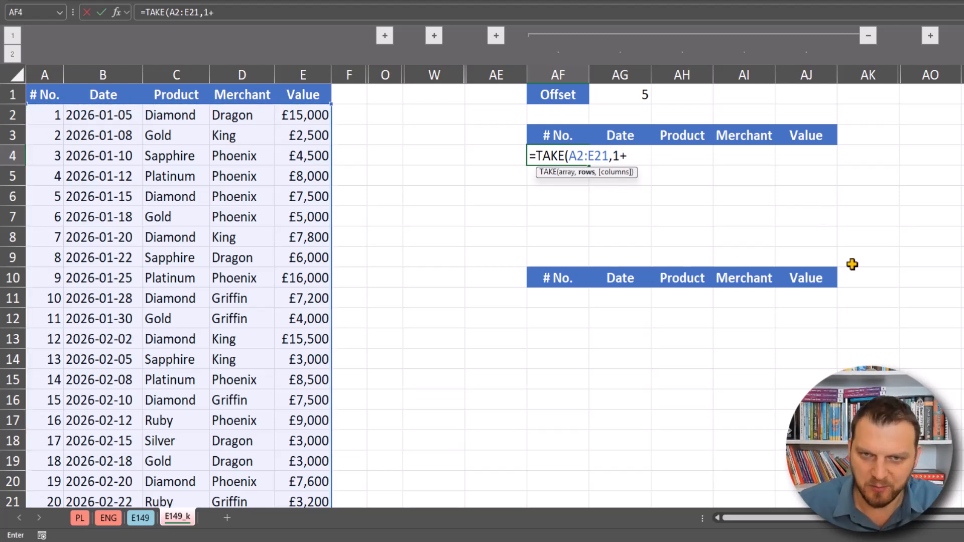
pyautogui.click(631, 99)
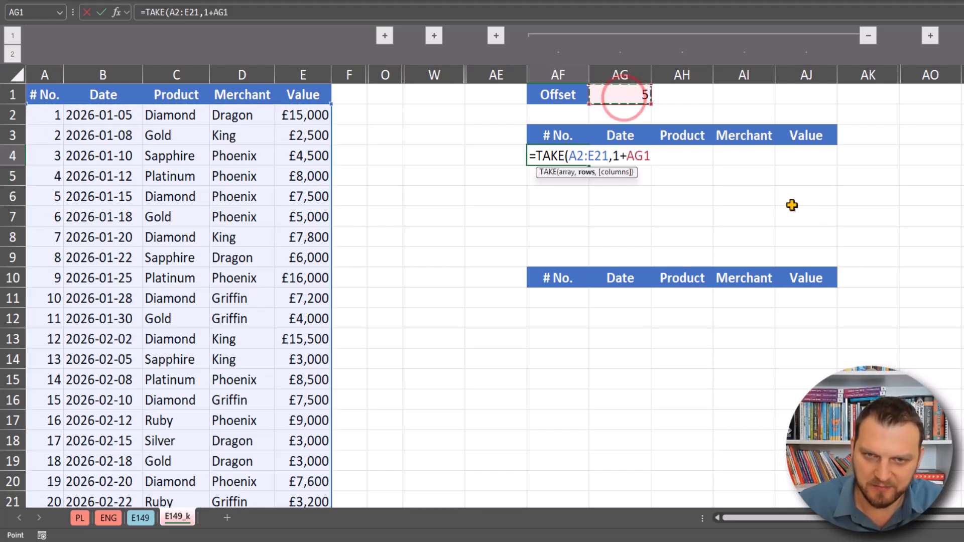
pyautogui.write(')')
pyautogui.press('Return')
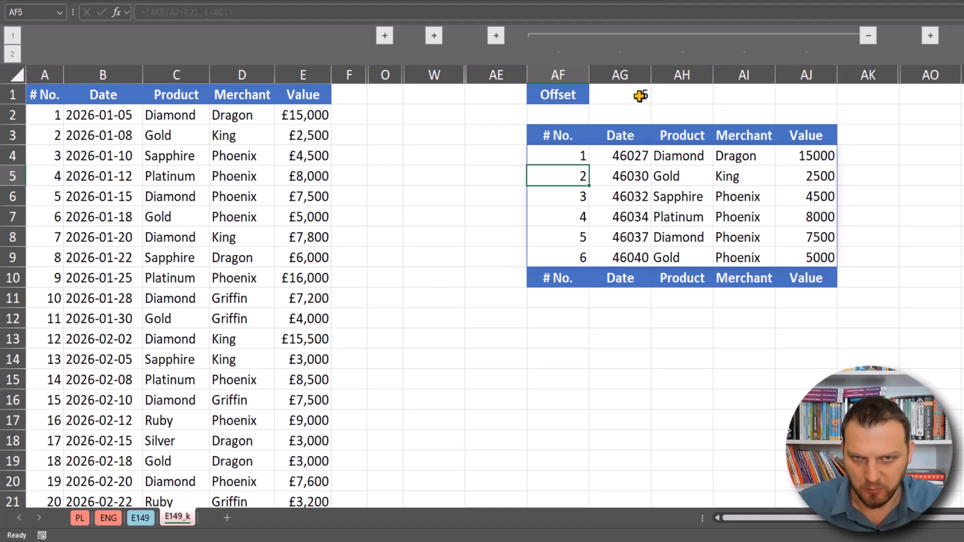
# Step: Wrap the AF4 formula in a second TAKE that keeps the last five rows, giving =TAKE(TAKE(A2:E21,1+AG1),-5)
pyautogui.click(560, 156)
pyautogui.doubleClick(560, 157)
pyautogui.click(536, 155)
pyautogui.write('take')
pyautogui.press('Tab')
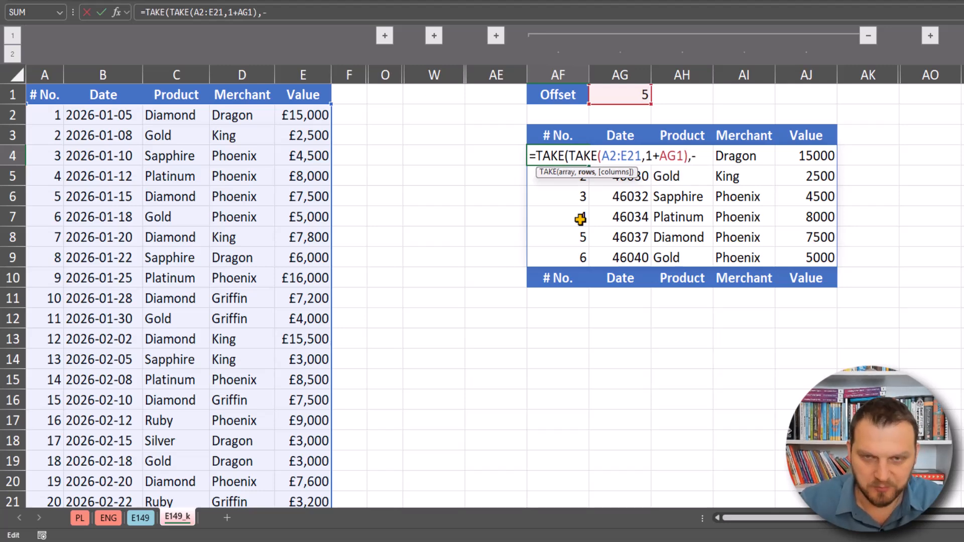
pyautogui.write('),-5')
pyautogui.press('Return')
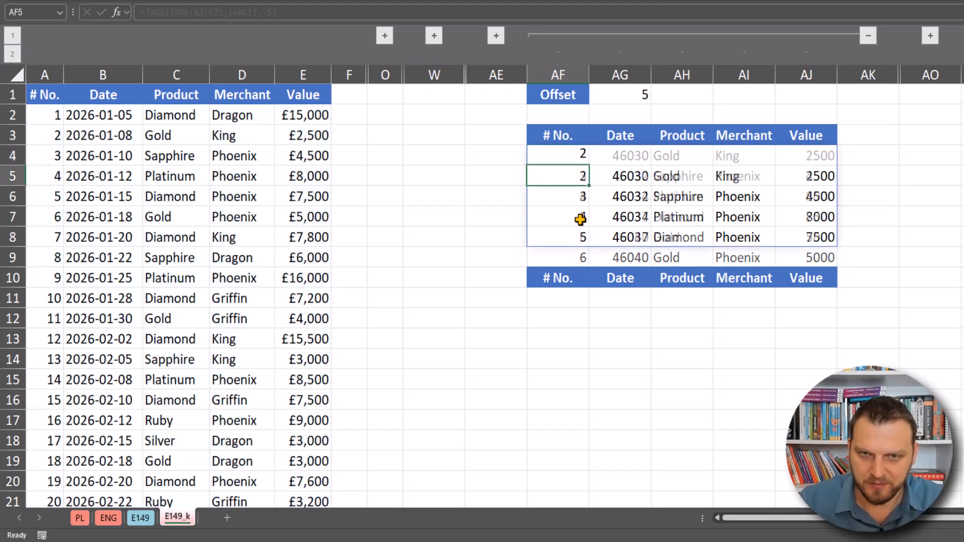
# Step: Change the number added to AG1 in the AF4 formula to 5, giving =TAKE(TAKE(A2:E21,5+AG1),-5)
pyautogui.click(583, 153)
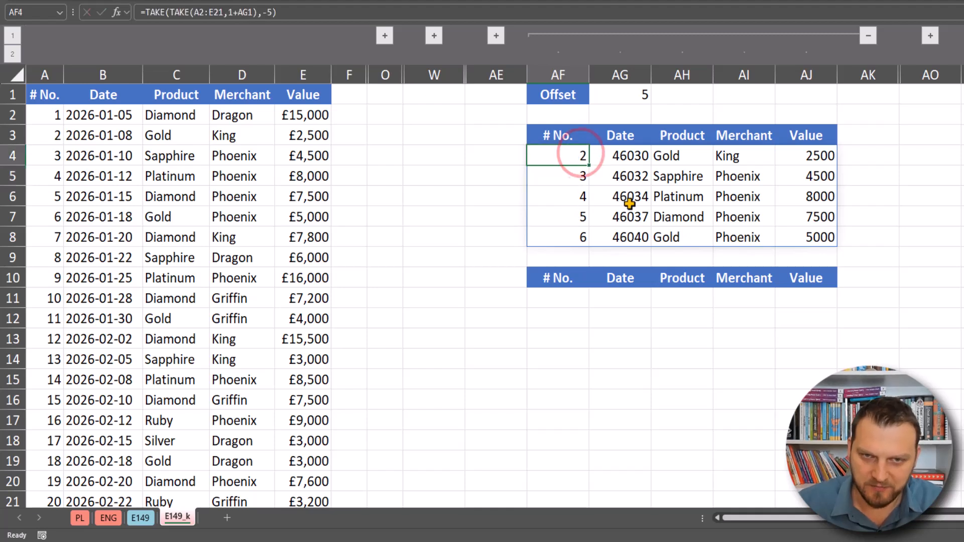
pyautogui.press('F2')
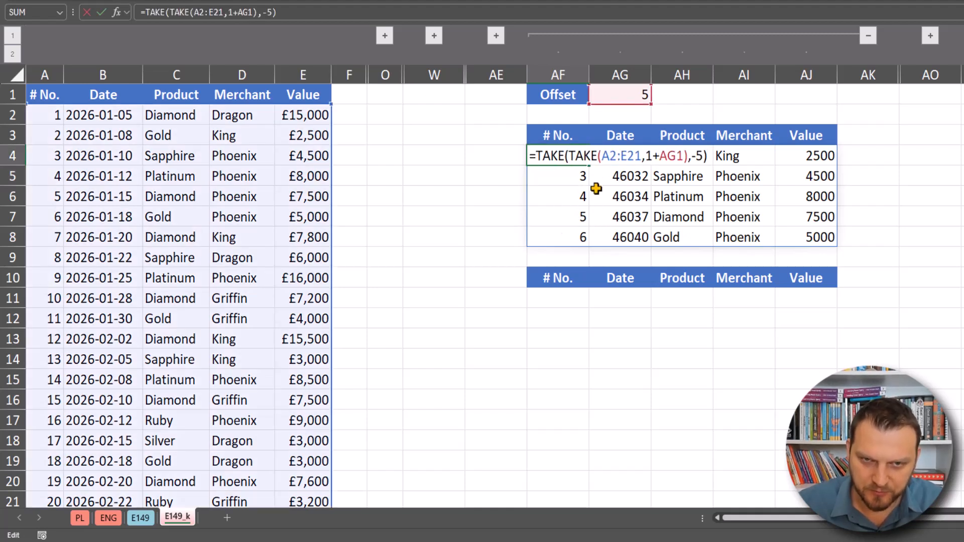
pyautogui.press('Escape')
pyautogui.press('F2')
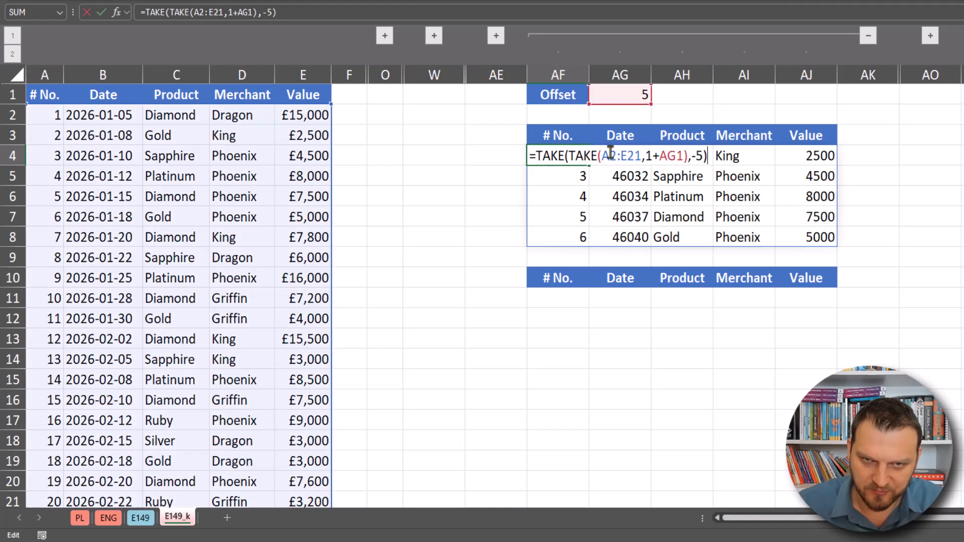
pyautogui.click(647, 155)
pyautogui.press('Delete')
pyautogui.write('5')
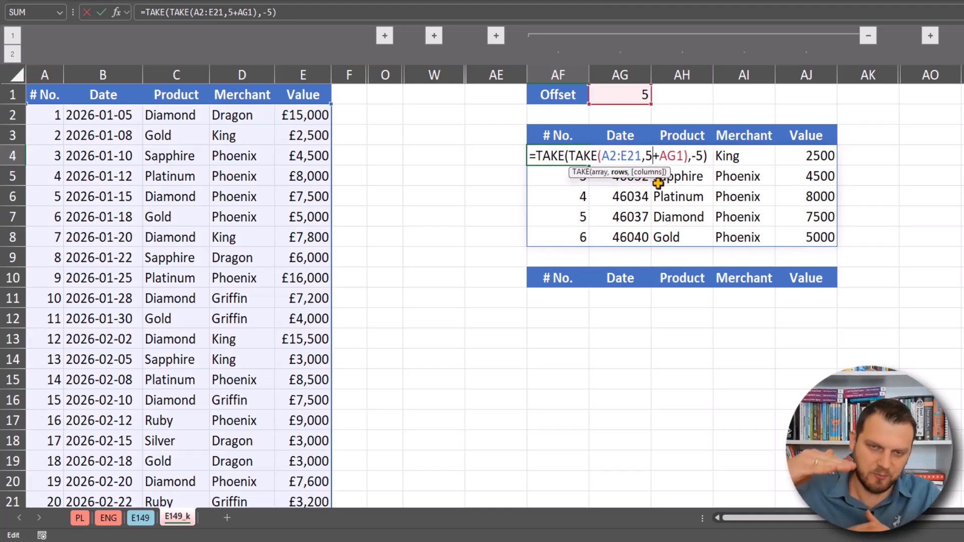
pyautogui.press('Return')
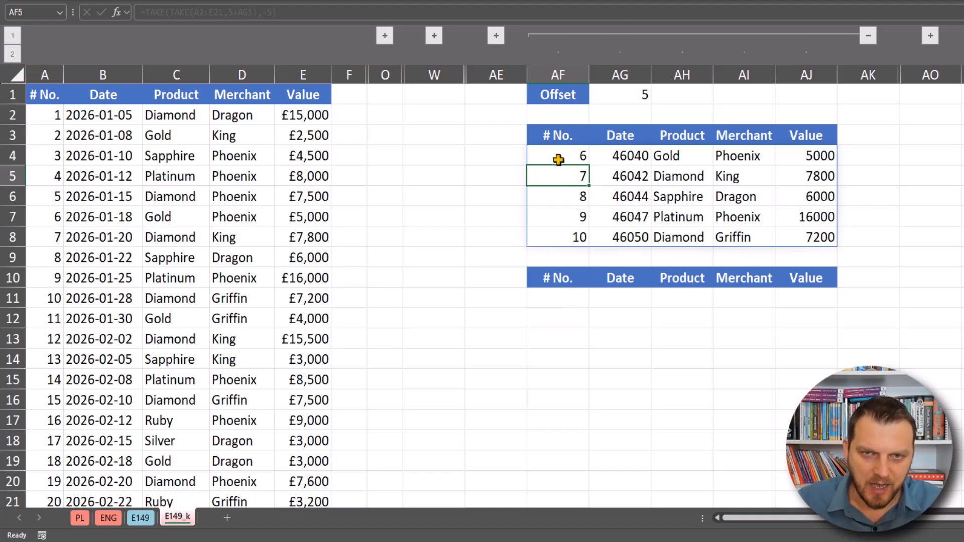
# Step: Enter =DROP(A2:E21,AG1) in AF11 under the second header row to skip the number of rows given by the Offset
pyautogui.click(592, 300)
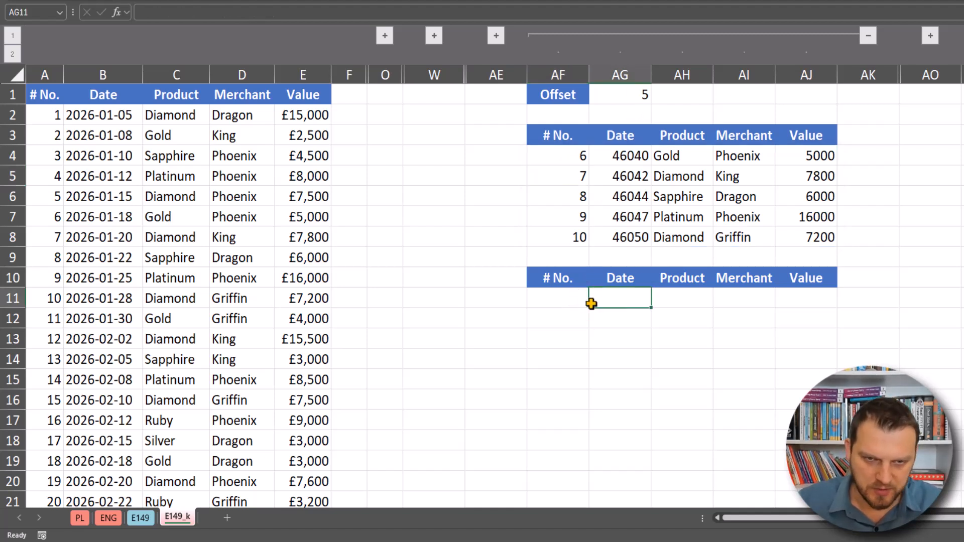
pyautogui.click(577, 299)
pyautogui.write('=dro')
pyautogui.press('Tab')
pyautogui.moveTo(50, 123); pyautogui.dragTo(298, 500)
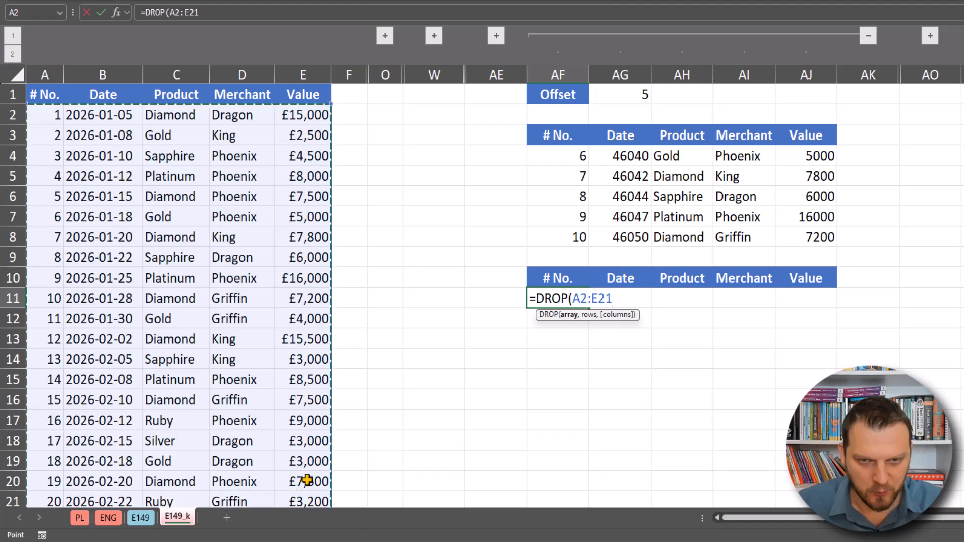
pyautogui.write(',')
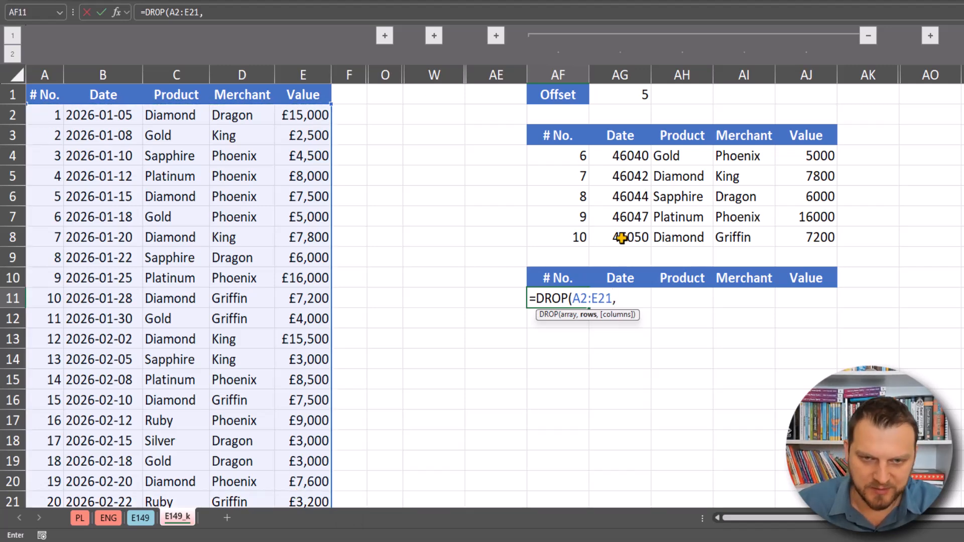
pyautogui.click(642, 95)
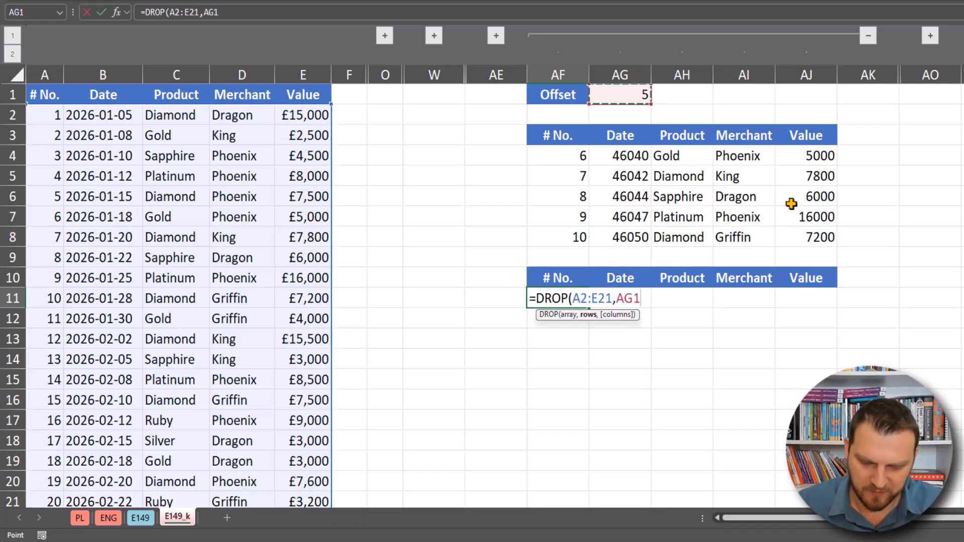
pyautogui.press('Return')
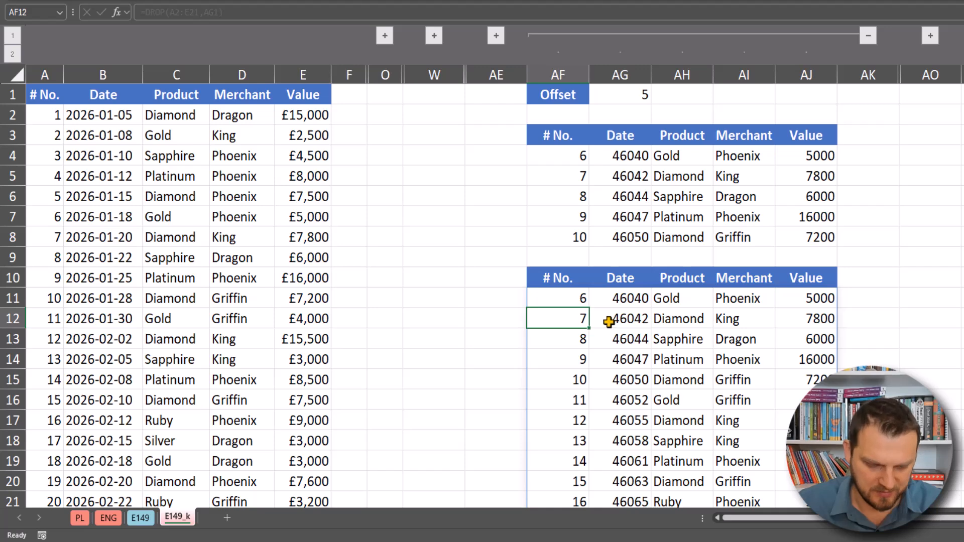
# Step: Wrap the AF11 formula in TAKE to keep only the first five remaining rows, giving =TAKE(DROP(A2:E21,AG1),5)
pyautogui.doubleClick(561, 300)
pyautogui.click(537, 300)
pyautogui.write('ta')
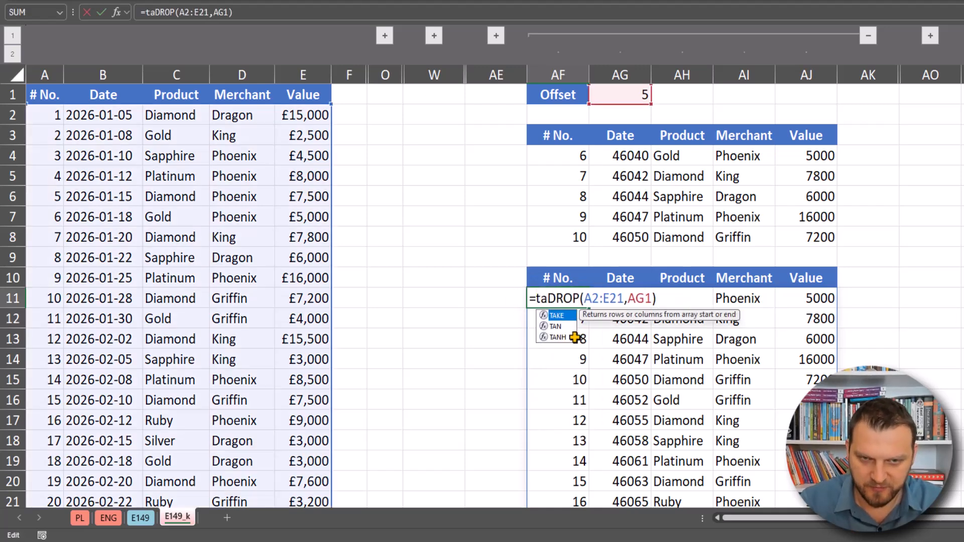
pyautogui.press('Tab')
pyautogui.write(',5)')
pyautogui.press('Return')
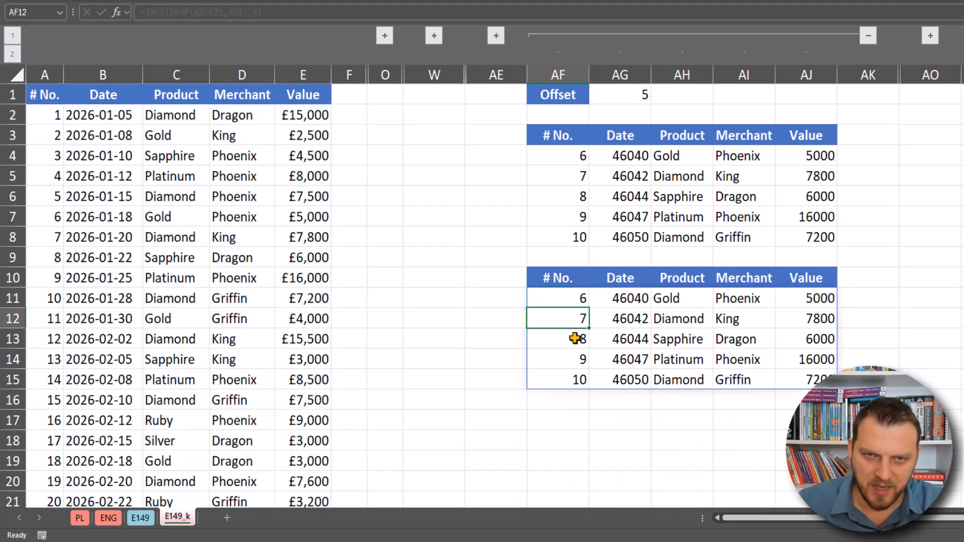
# Step: Test both offset formulas by setting the Offset in AG1 to 8 and to 15
pyautogui.click(639, 94)
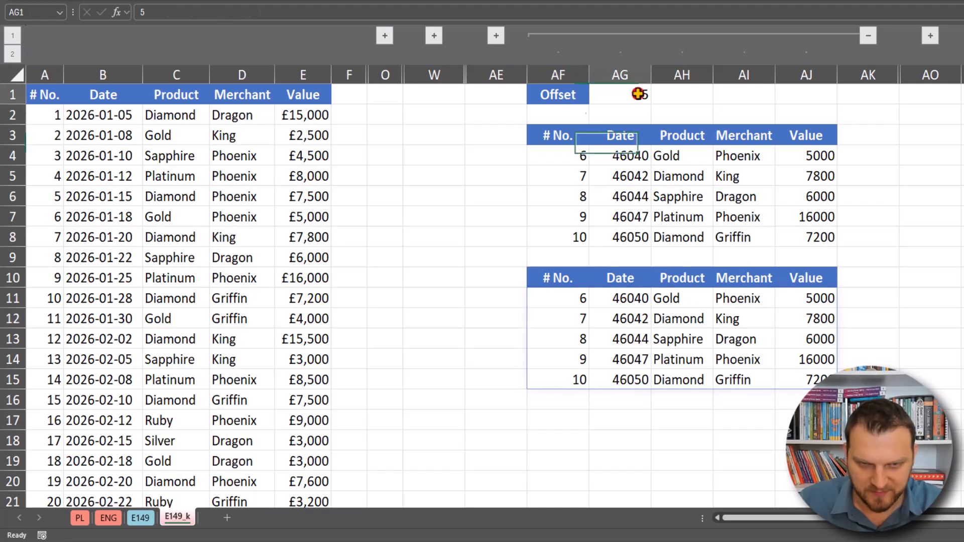
pyautogui.click(724, 121)
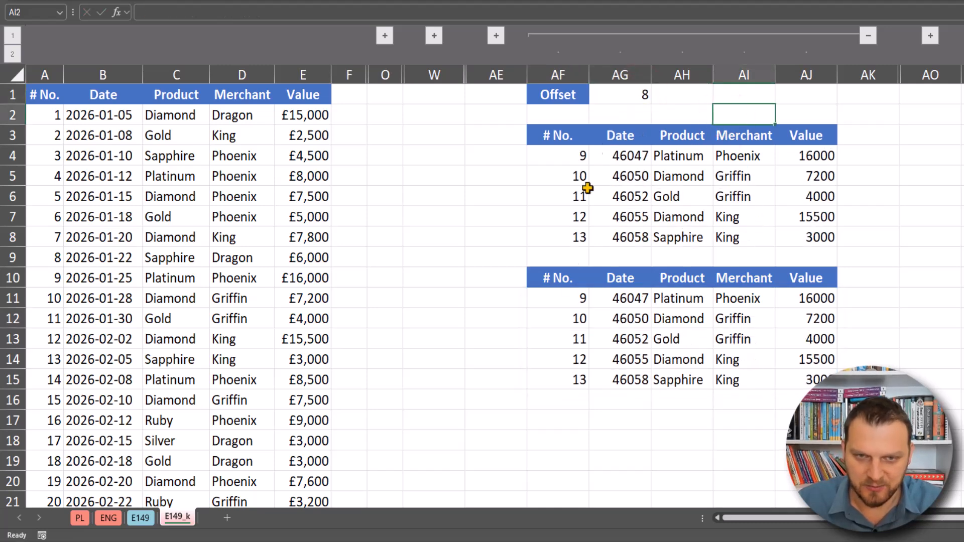
pyautogui.click(634, 96)
pyautogui.write('1')
pyautogui.click(687, 96)
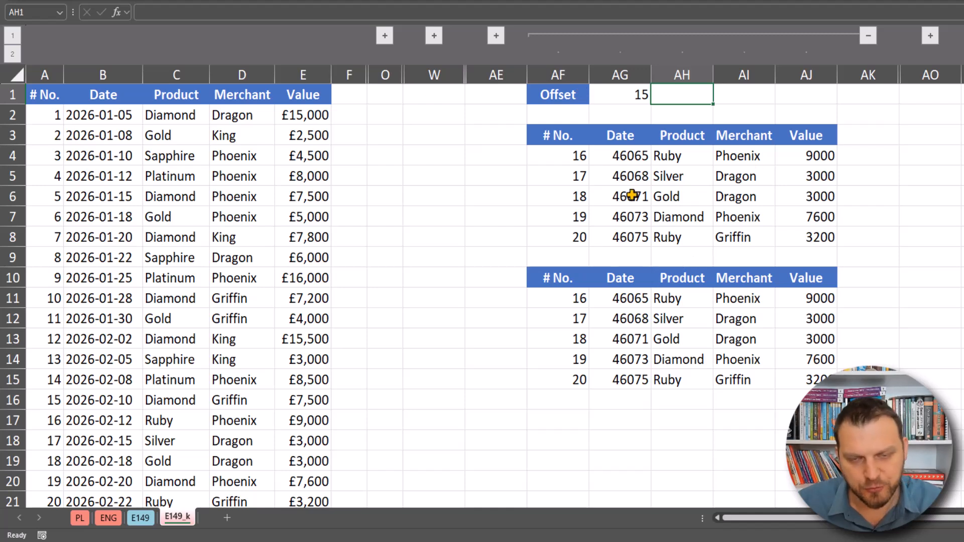
pyautogui.click(530, 239)
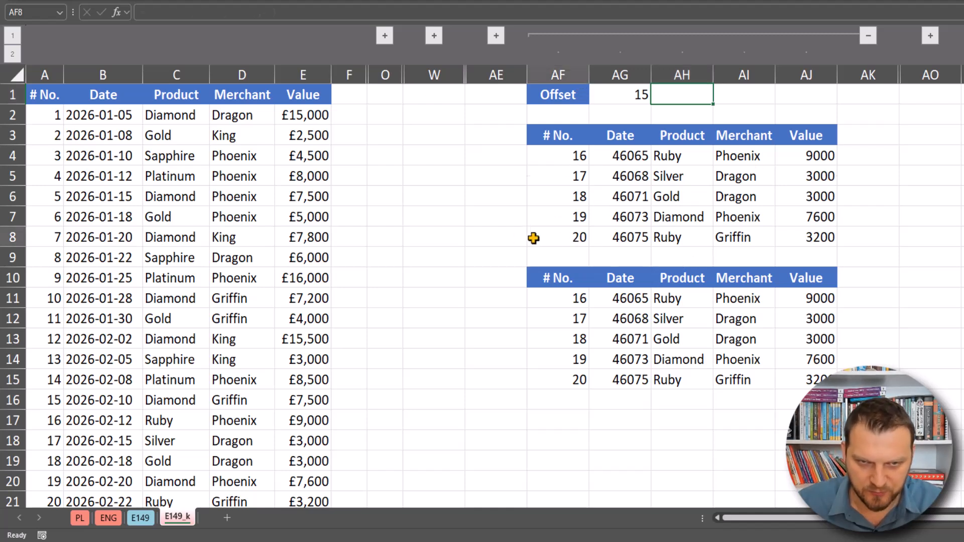
# Step: Set the Offset in AG1 to 22, beyond the table's row count, and inspect the TAKE and DROP formula in AF11
pyautogui.click(633, 103)
pyautogui.write('22')
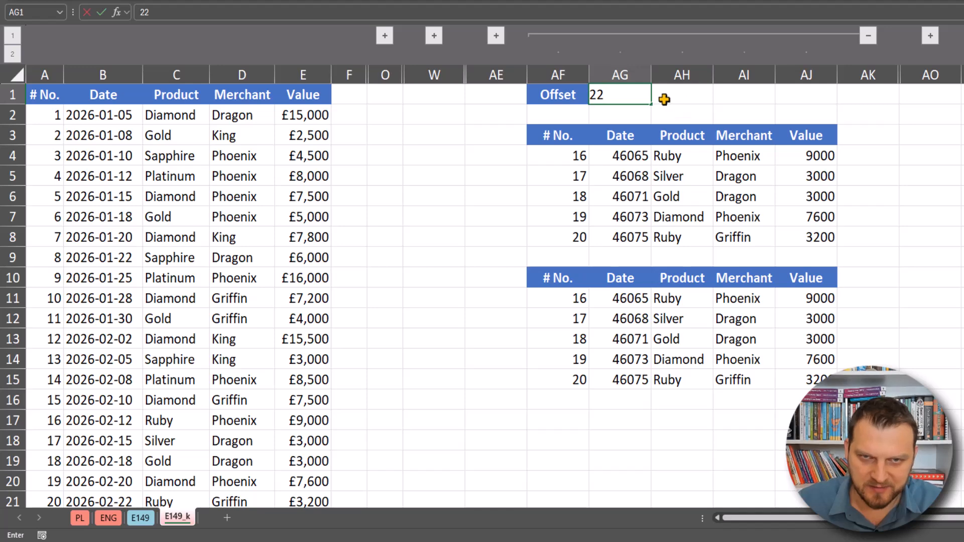
pyautogui.click(680, 95)
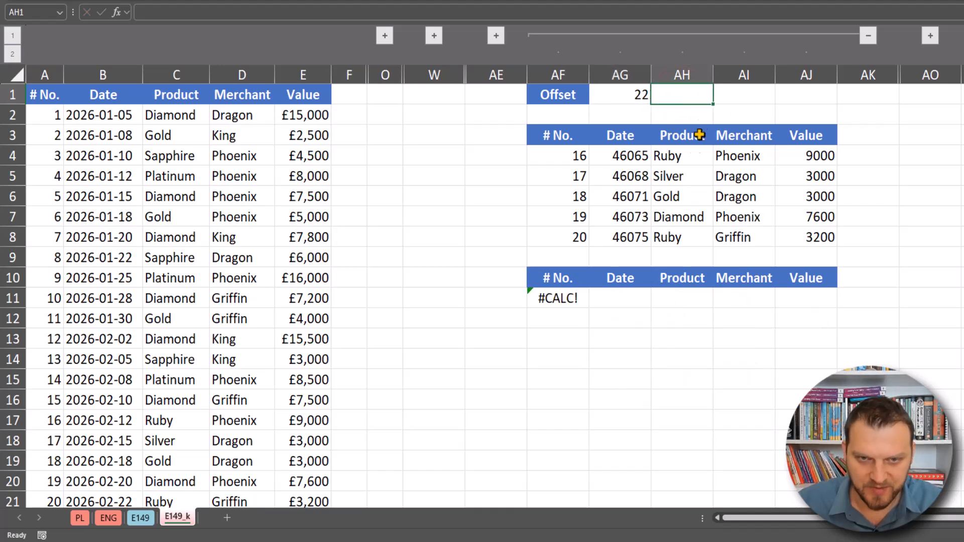
pyautogui.click(555, 300)
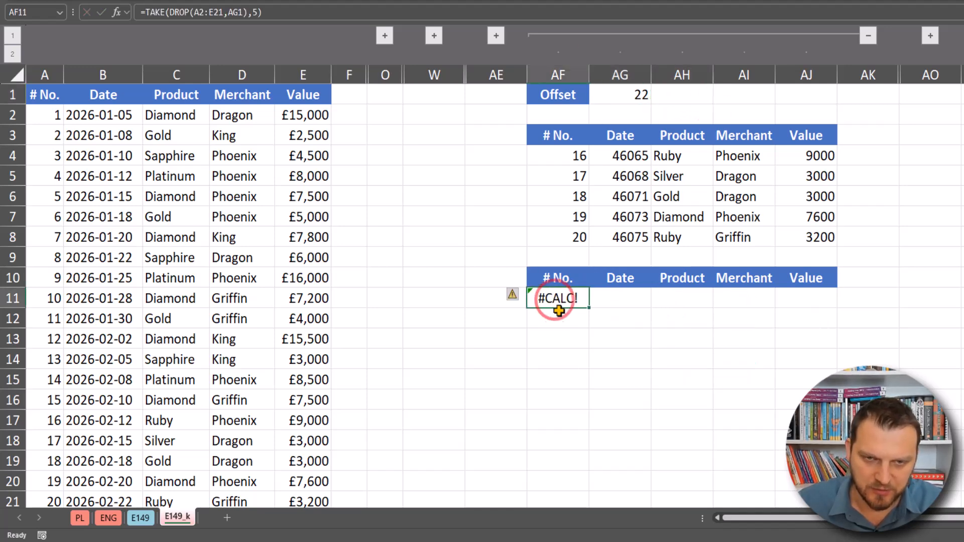
pyautogui.press('F2')
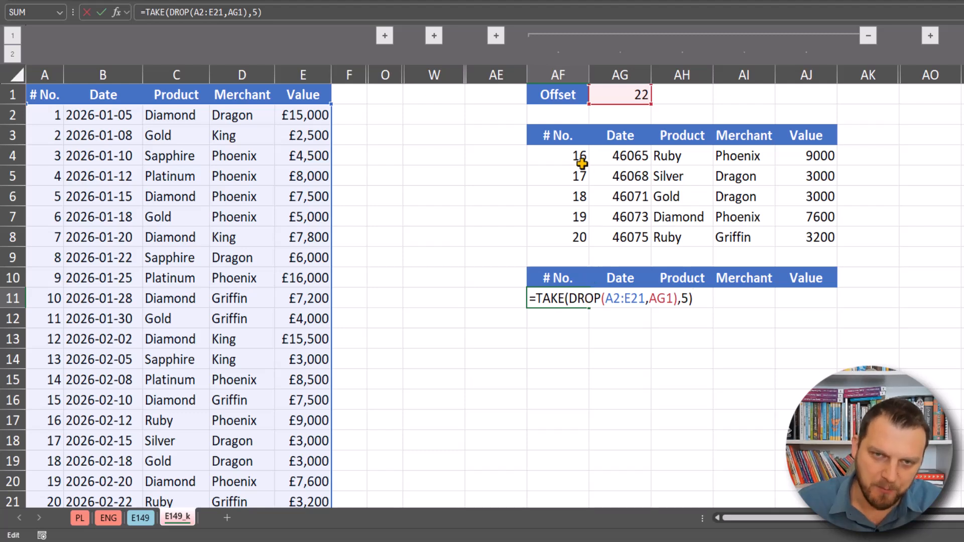
pyautogui.press('Escape')
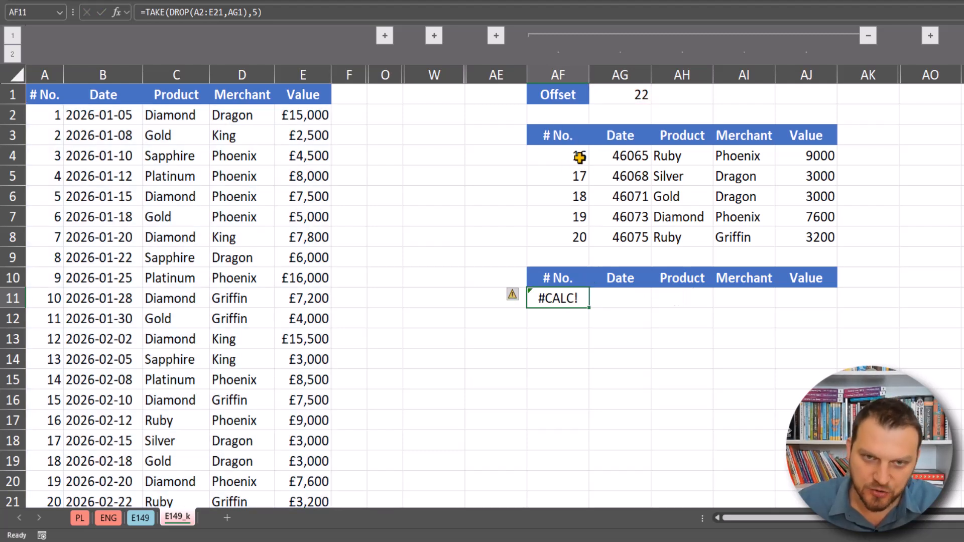
# Step: Set the Offset in AG1 to 18 and select the rows returned by the TAKE and DROP formula starting in AF11
pyautogui.click(636, 98)
pyautogui.press('F2')
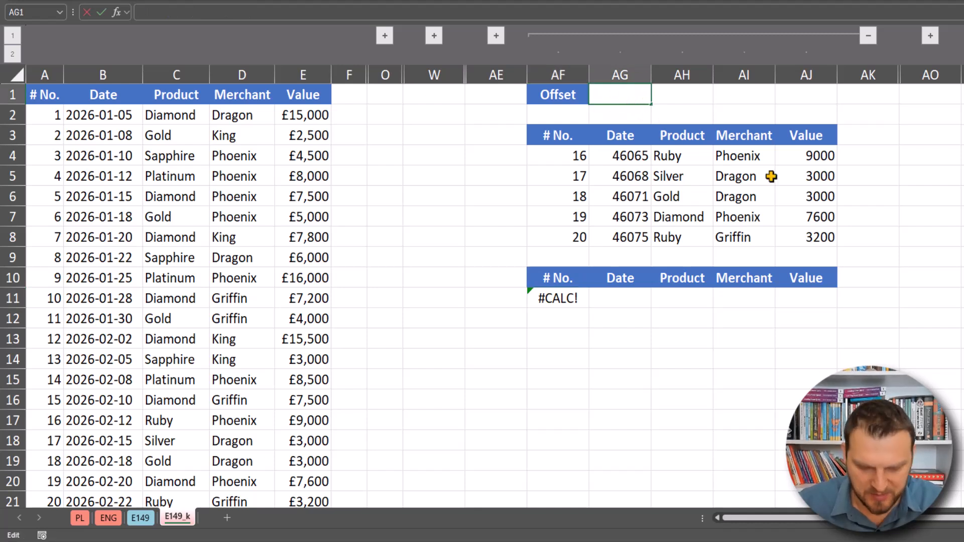
pyautogui.write('18')
pyautogui.press('Return')
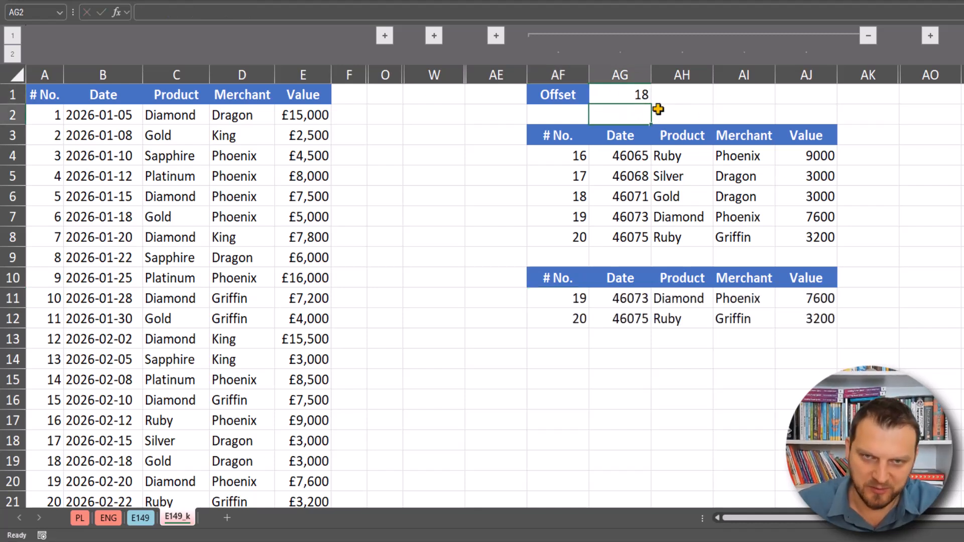
pyautogui.click(636, 96)
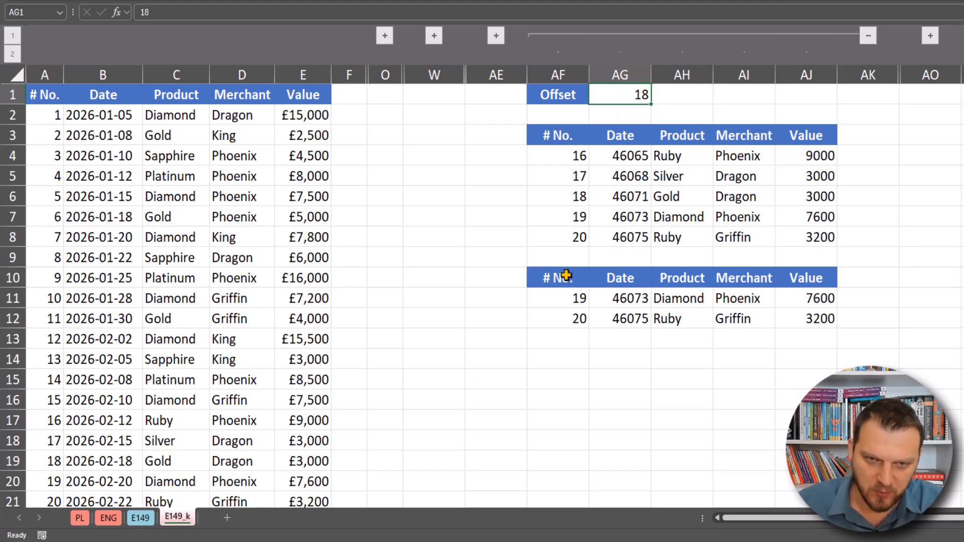
pyautogui.moveTo(571, 299); pyautogui.dragTo(794, 321)
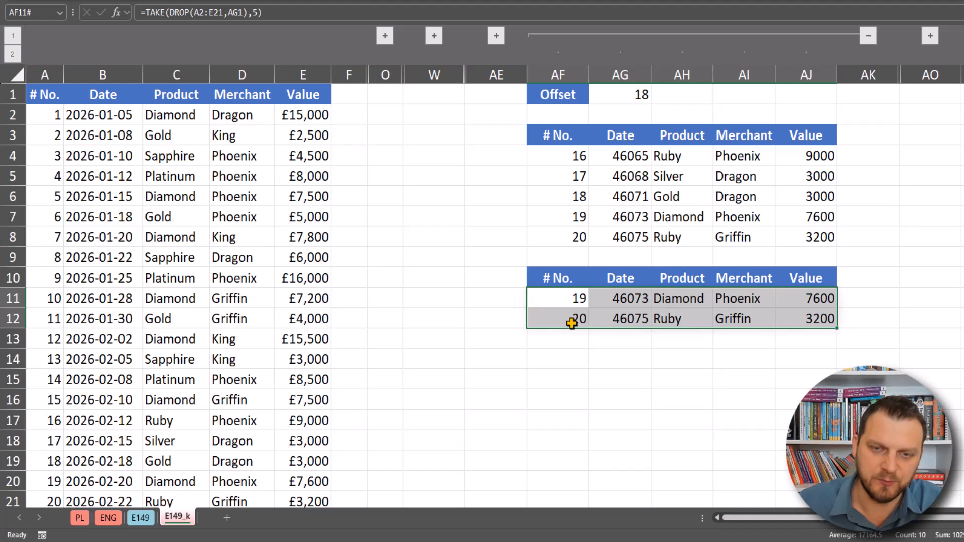
# Step: Show the Top3 section for Date and Merchant and enter =SORT(A2:E21,5,-1) in AL2 to sort the sales by value descending
pyautogui.click(730, 35)
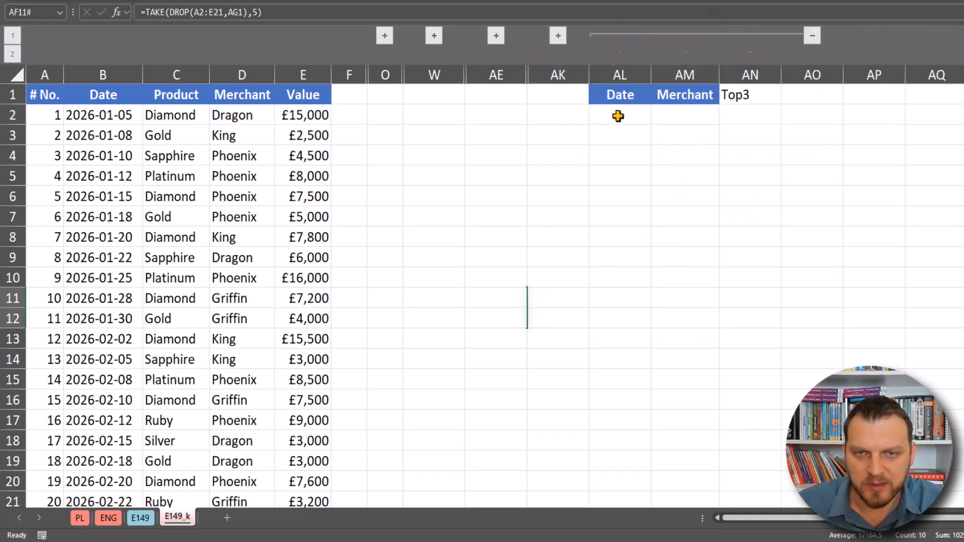
pyautogui.moveTo(635, 96); pyautogui.dragTo(692, 99)
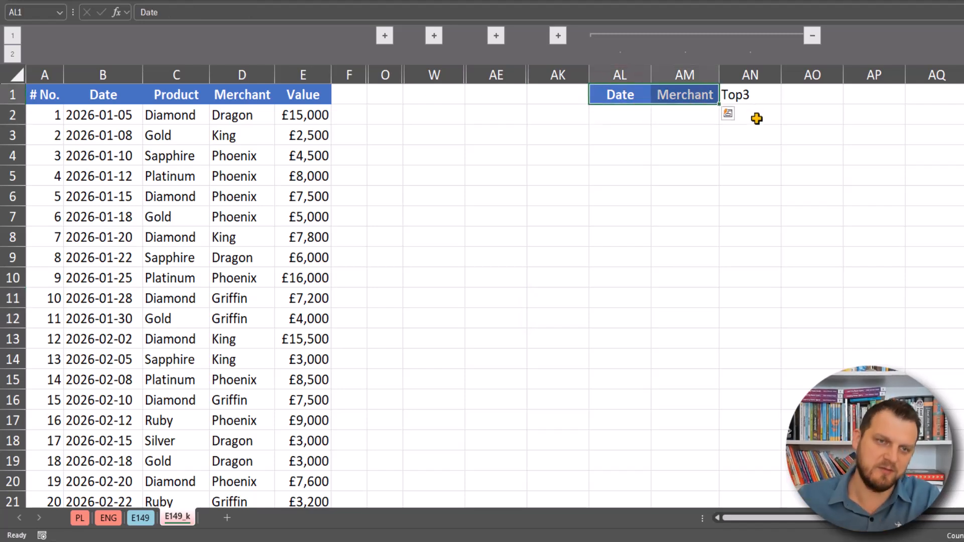
pyautogui.click(606, 118)
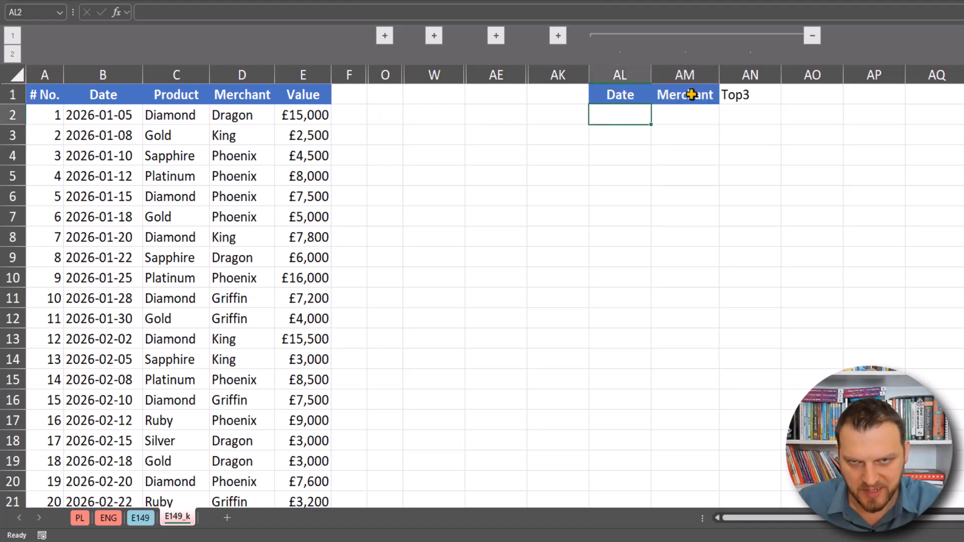
pyautogui.write('=sor')
pyautogui.press('Tab')
pyautogui.click(49, 115)
pyautogui.moveTo(54, 128); pyautogui.dragTo(316, 492)
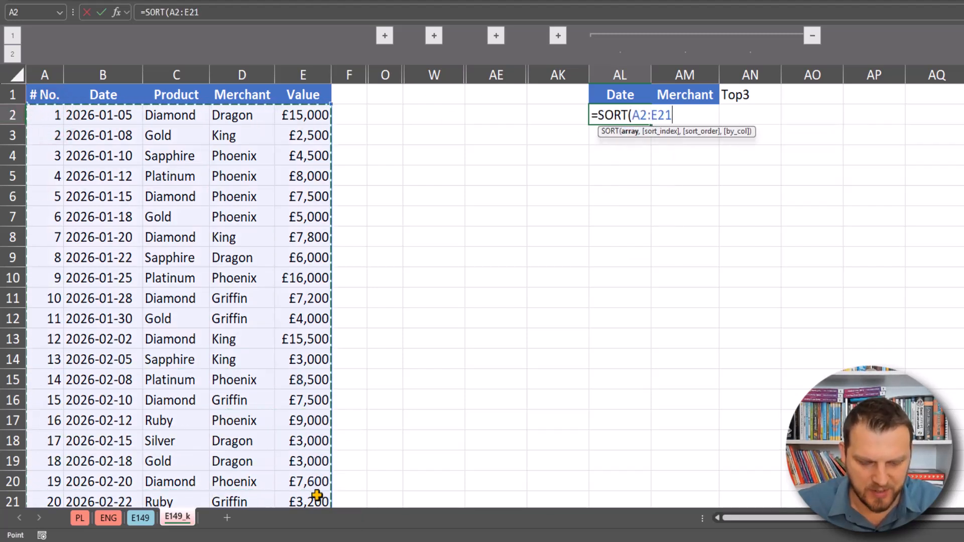
pyautogui.write(',5,-1)')
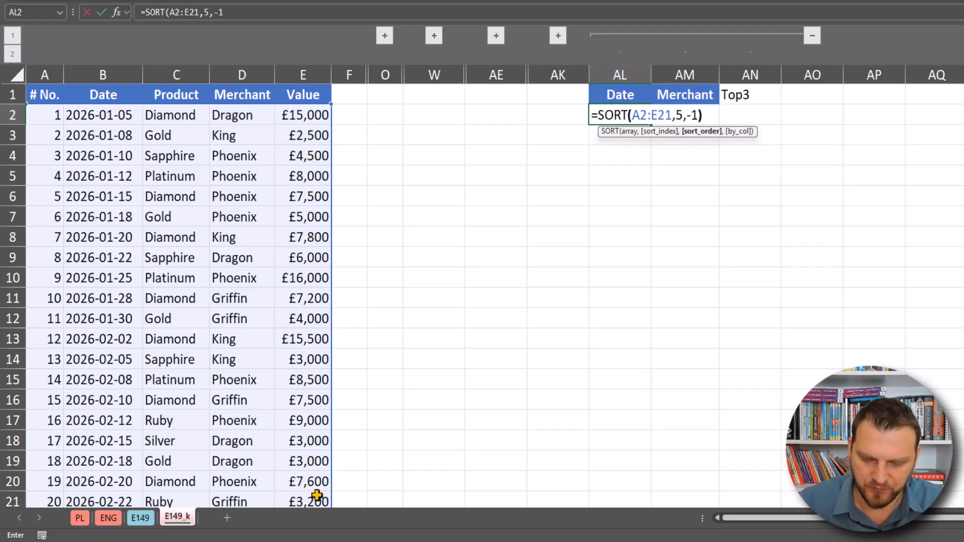
pyautogui.press('Return')
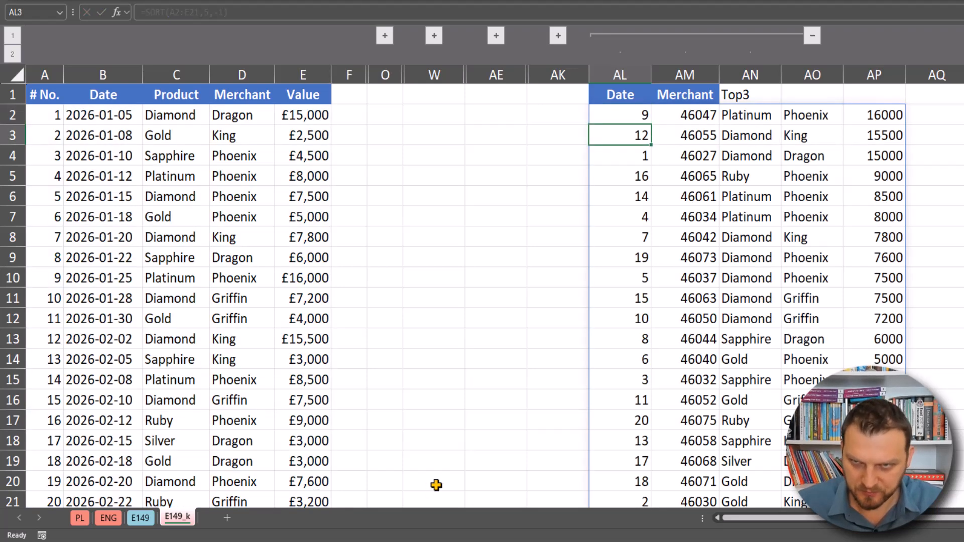
# Step: Wrap the AL2 formula in TAKE to keep only the first three sorted rows, giving =TAKE(SORT(A2:E21,5,-1),3)
pyautogui.press('F2')
pyautogui.doubleClick(623, 115)
pyautogui.click(598, 115)
pyautogui.write('tak')
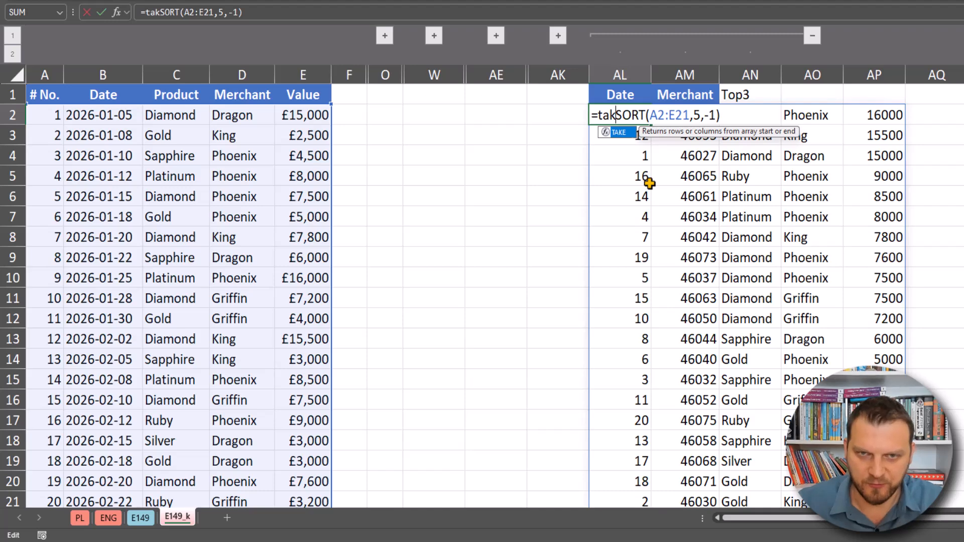
pyautogui.press('Tab')
pyautogui.press('End')
pyautogui.write(',3)')
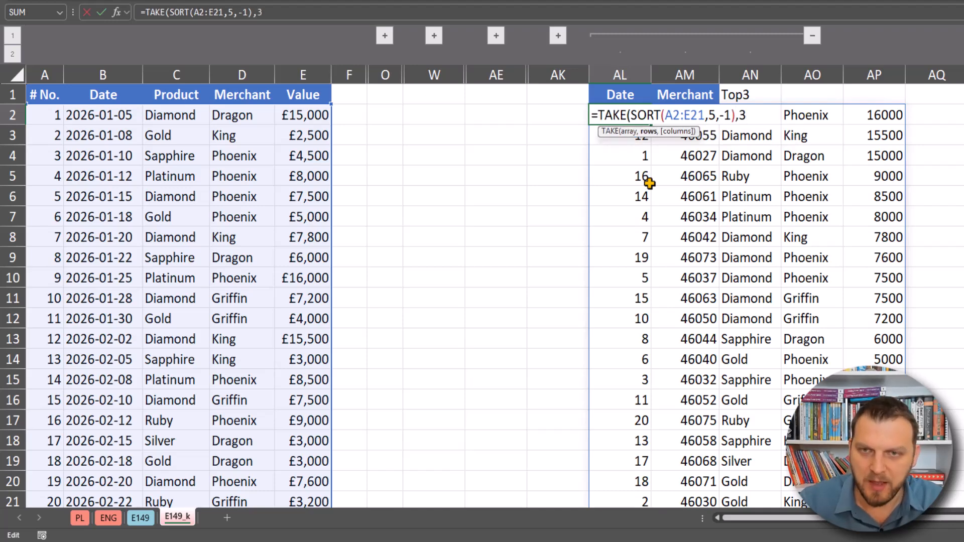
pyautogui.hotkey('shift', 'Return')
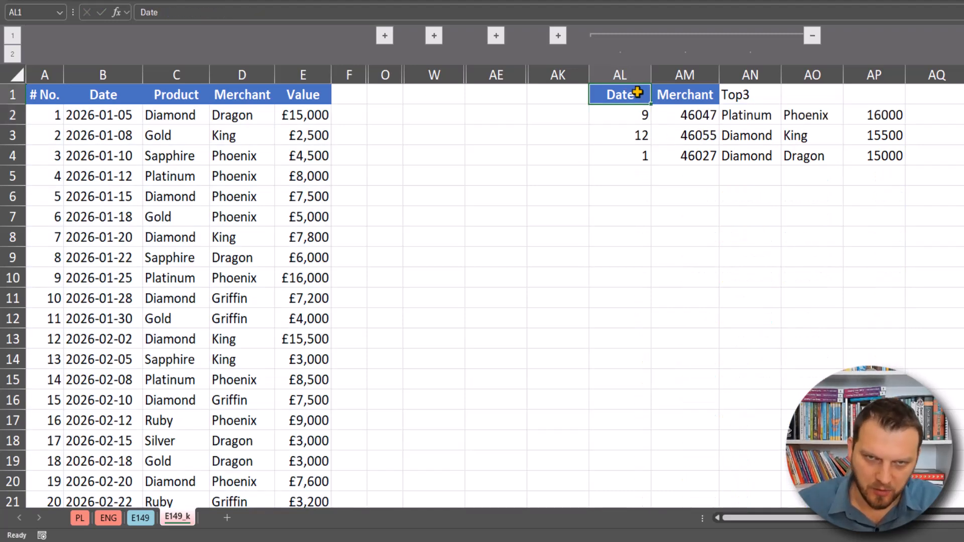
# Step: Try the columns argument of TAKE in AL2 with 2 for the first two columns and with -2 for the last two
pyautogui.doubleClick(621, 119)
pyautogui.click(745, 115)
pyautogui.write(',2')
pyautogui.press('Return')
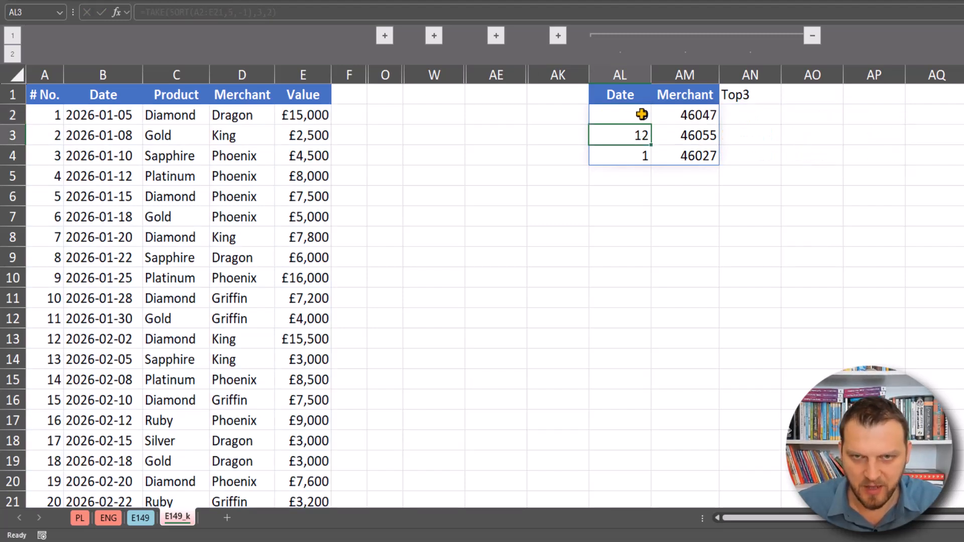
pyautogui.doubleClick(642, 115)
pyautogui.click(749, 115)
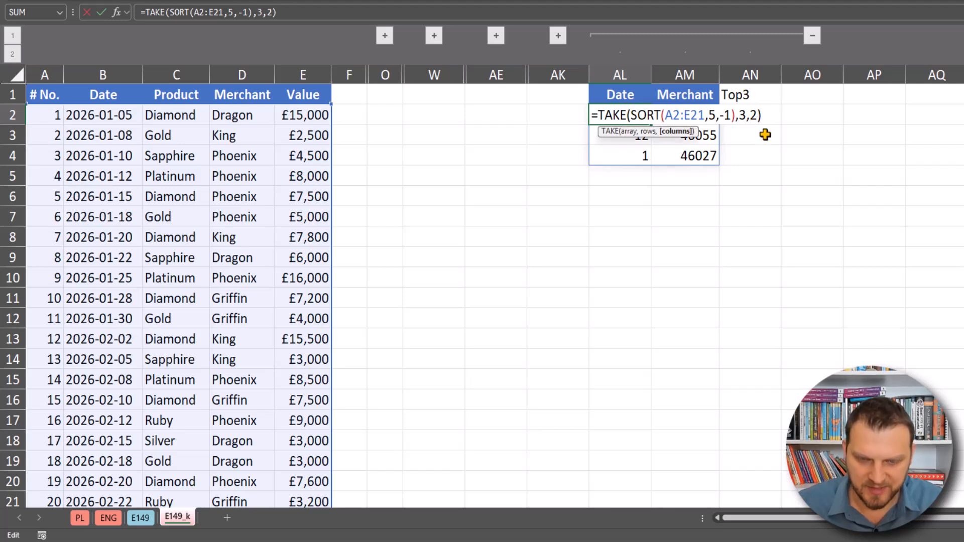
pyautogui.write('-')
pyautogui.press('Return')
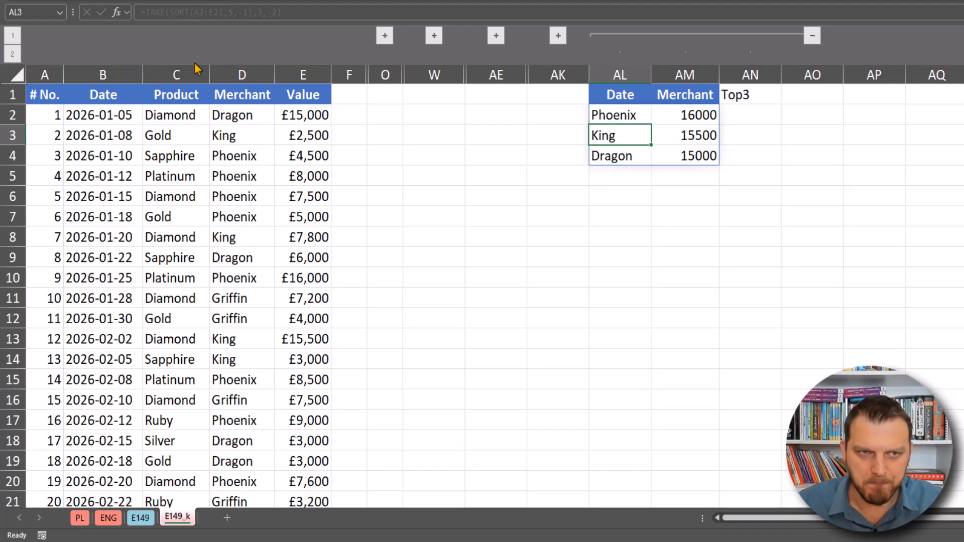
# Step: Remove the columns argument from the TAKE formula in AL2 so that all columns are returned again
pyautogui.doubleClick(595, 111)
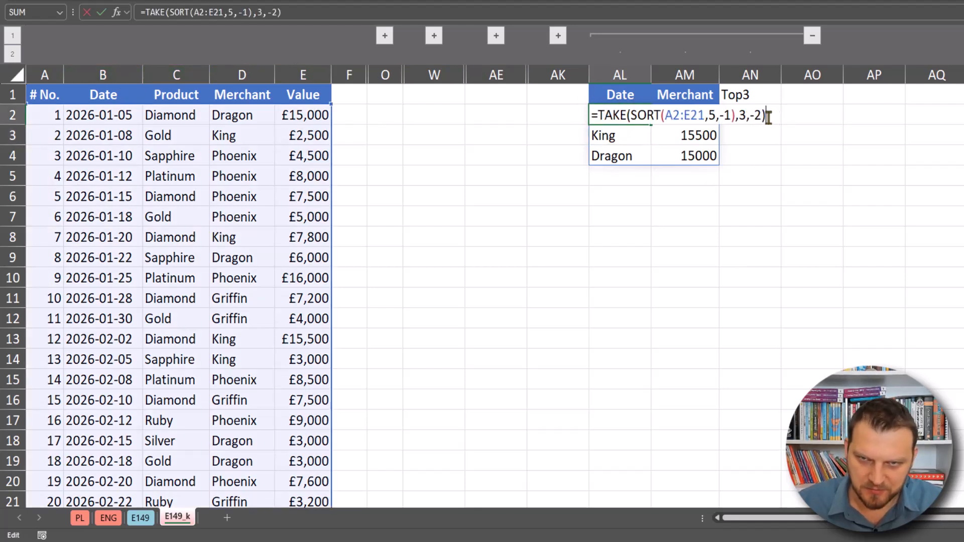
pyautogui.press('BackSpace')
pyautogui.press('BackSpace')
pyautogui.press('BackSpace')
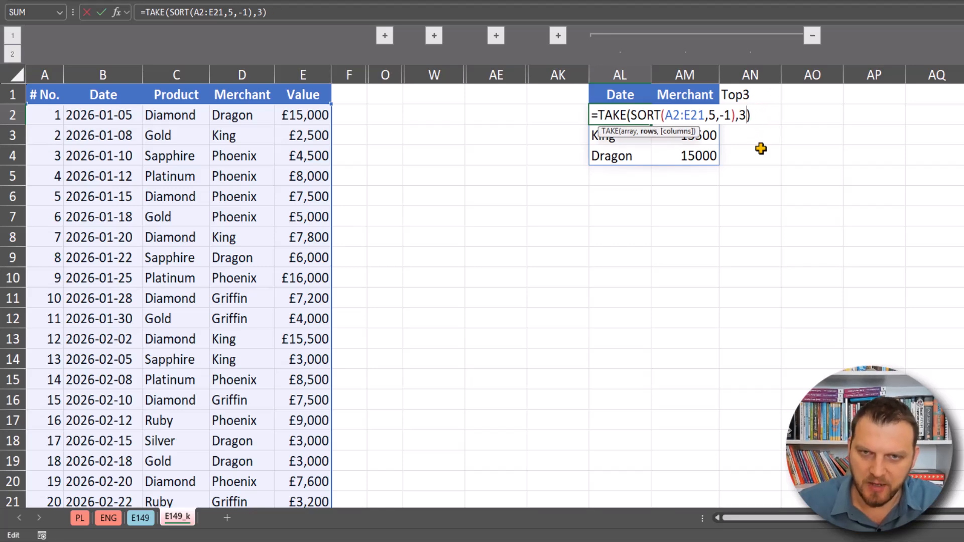
pyautogui.press('Return')
# Step: Wrap the AL2 formula in CHOOSECOLS to return only columns 2 and 4, giving =CHOOSECOLS(TAKE(SORT(A2:E21,5,-1),3),2,4), and select the result
pyautogui.press('Up')
pyautogui.press('F2')
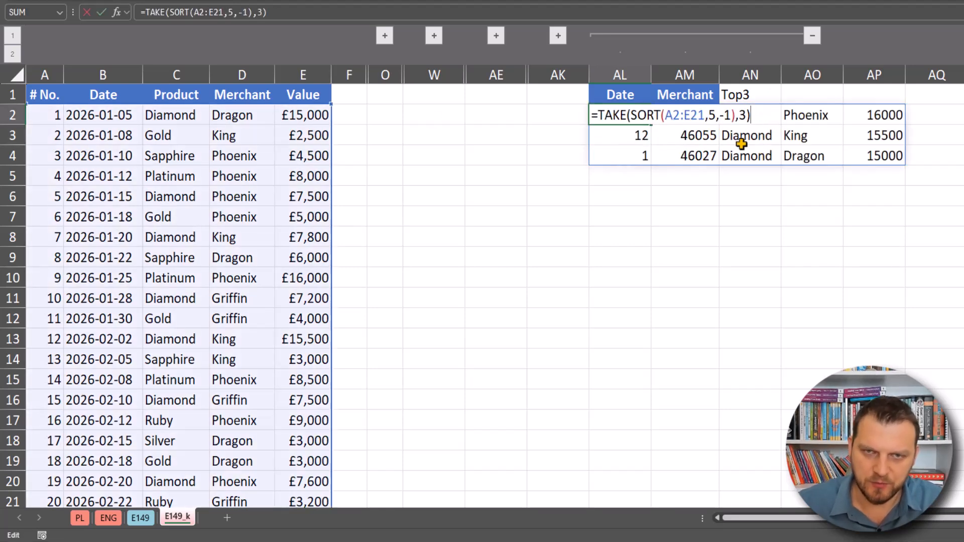
pyautogui.click(597, 115)
pyautogui.write('ch')
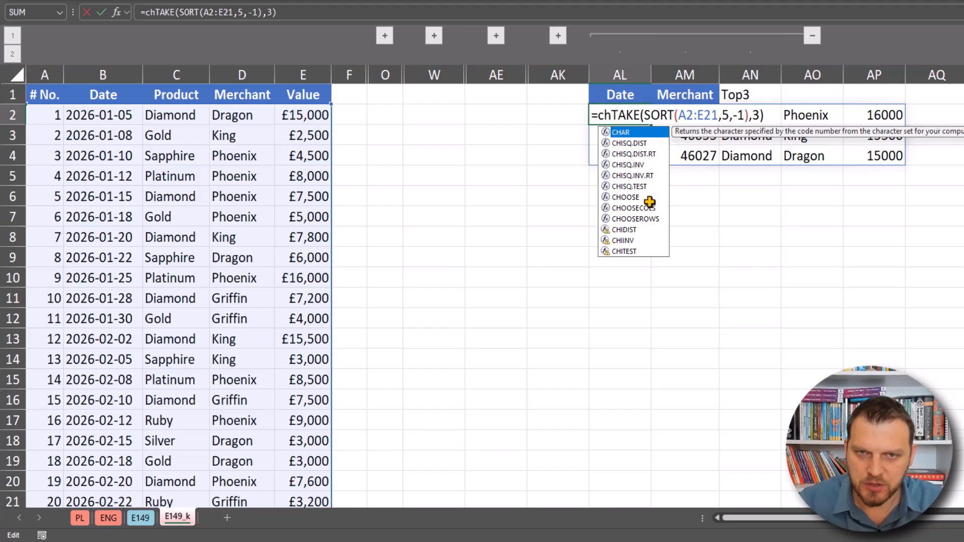
pyautogui.write('o')
pyautogui.press('Down')
pyautogui.press('Tab')
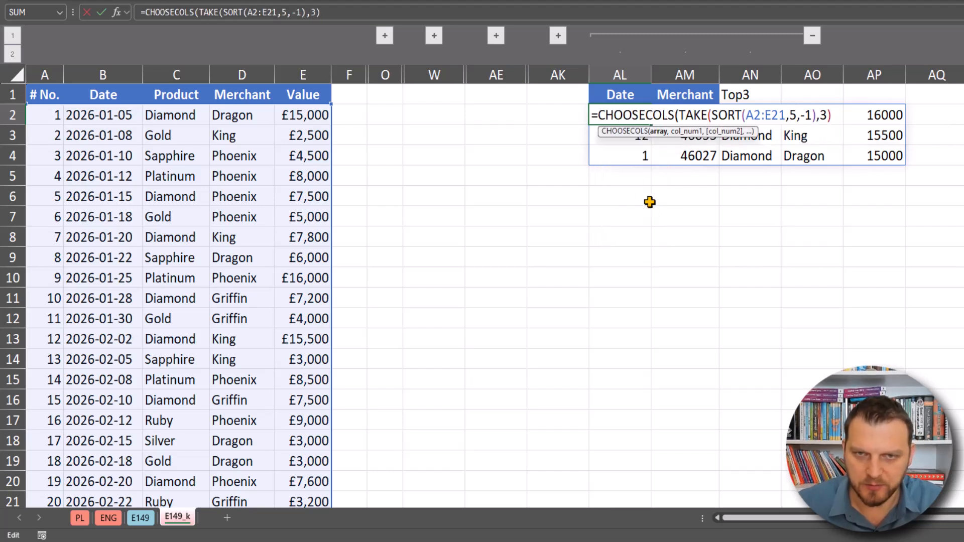
pyautogui.write(',2,')
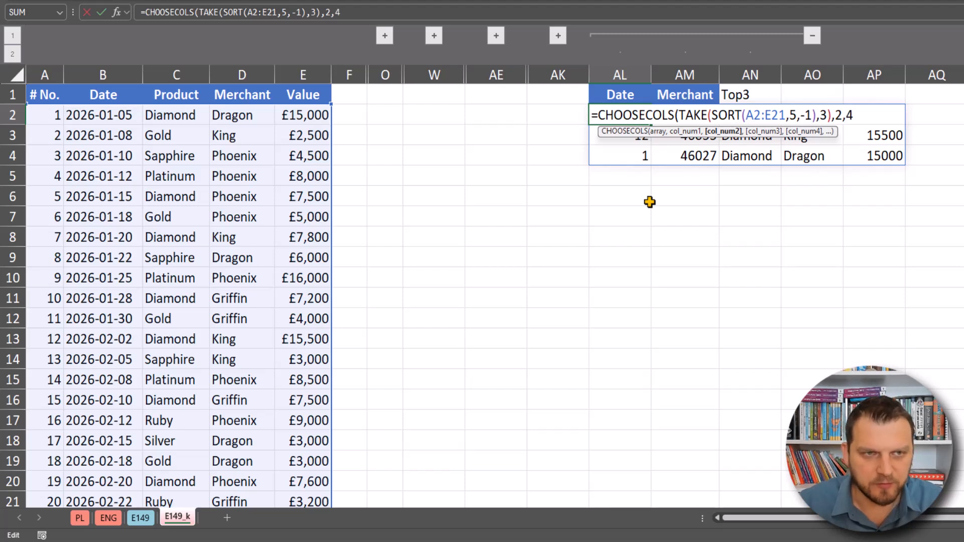
pyautogui.write('4)')
pyautogui.press('Return')
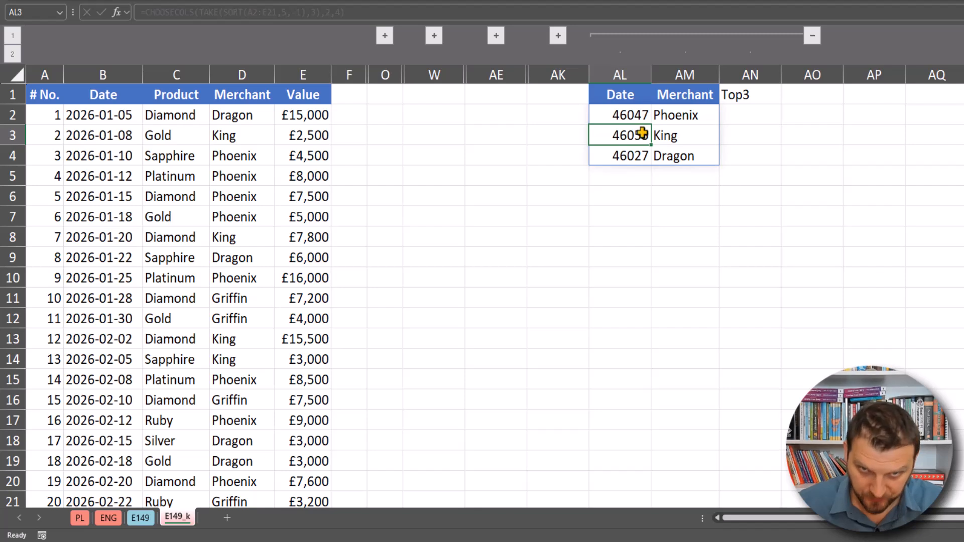
pyautogui.moveTo(615, 110); pyautogui.dragTo(678, 151)
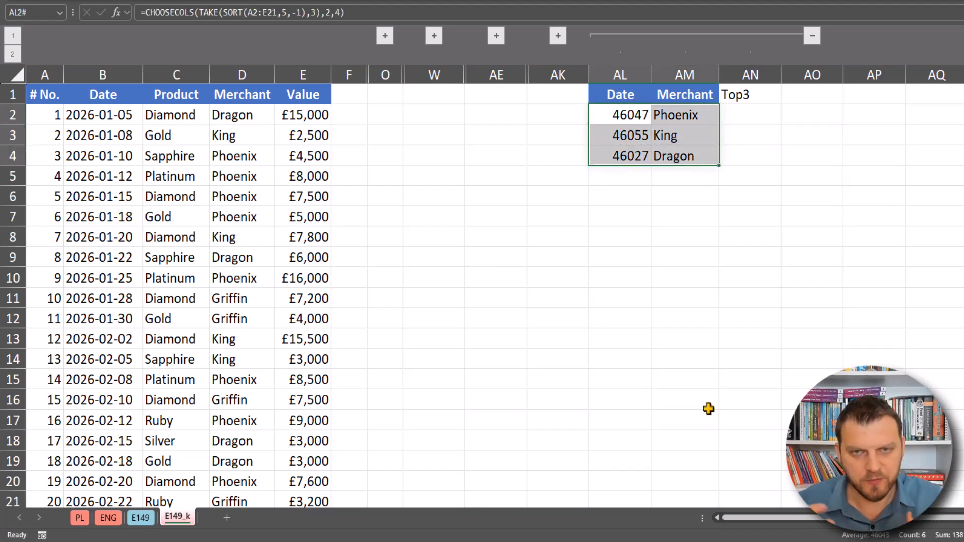